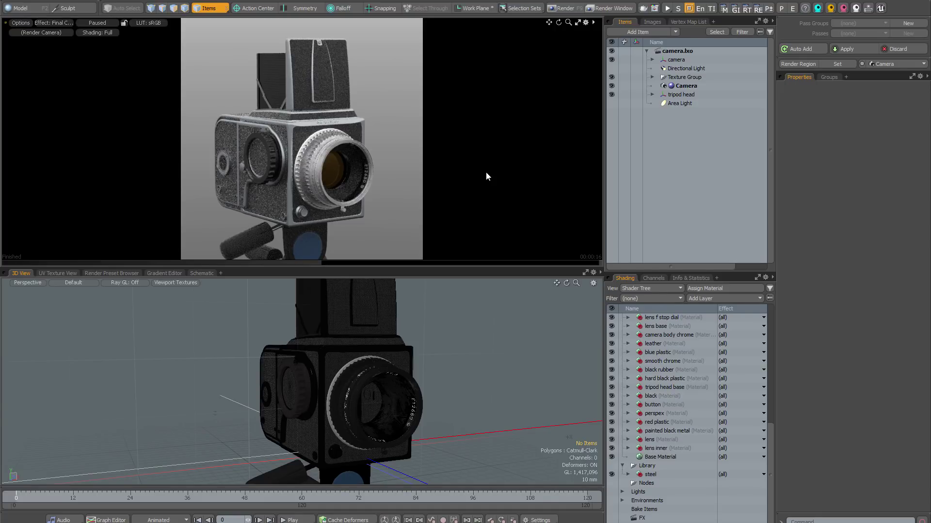
- Show and then close the Smart IBL Environments presets with F6, twice
key(F6)
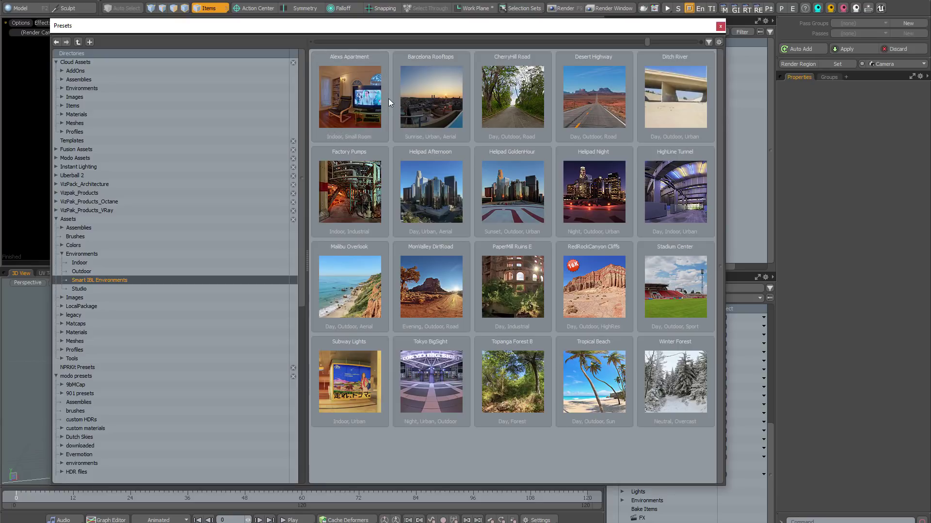
key(F6)
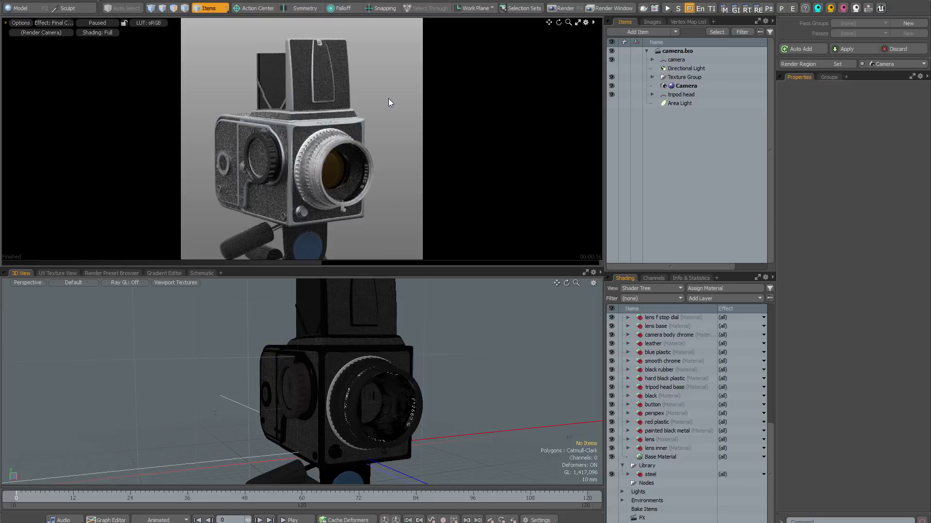
key(F6)
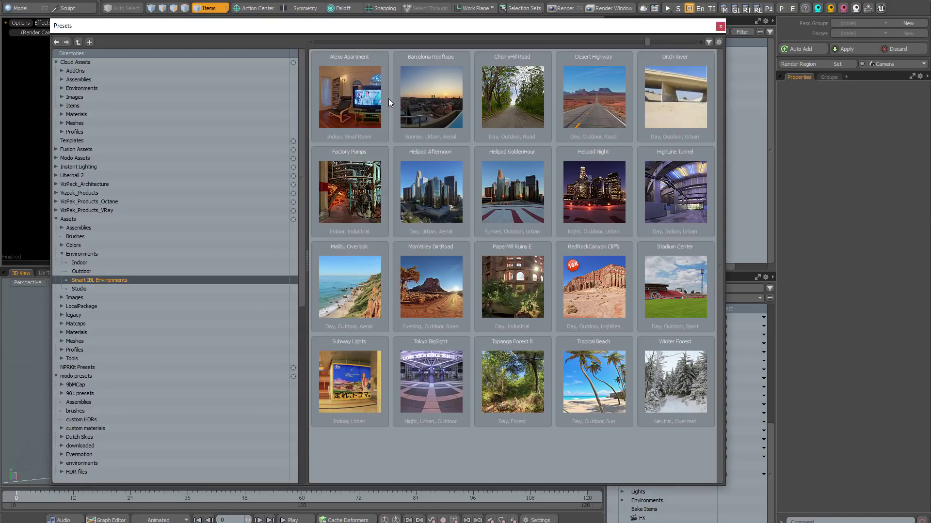
key(F6)
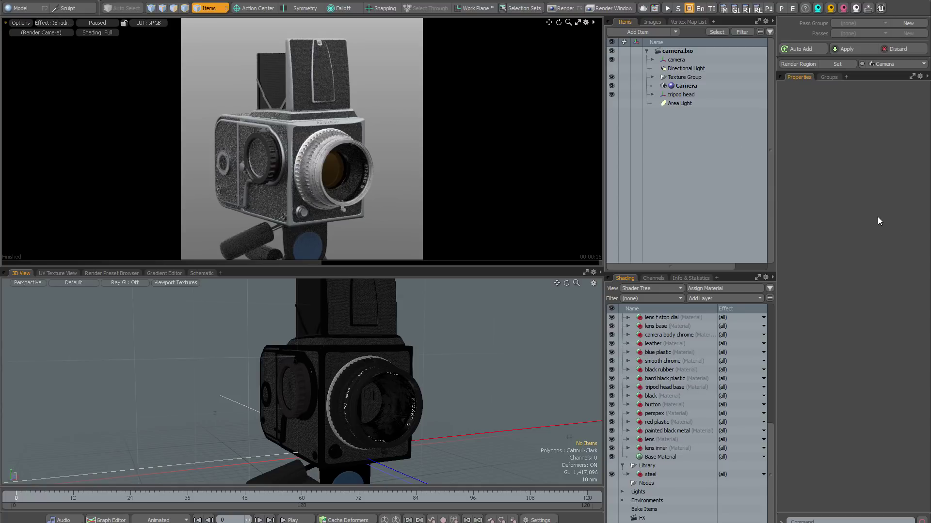
- Load the 1 - Studio lighting environment from the Instant Lighting presets
click(869, 7)
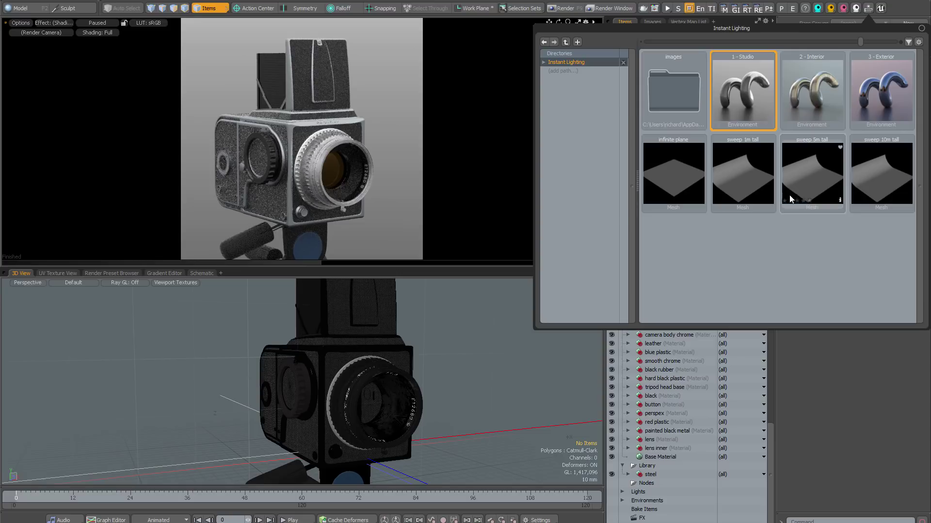
double_click(746, 92)
click(822, 397)
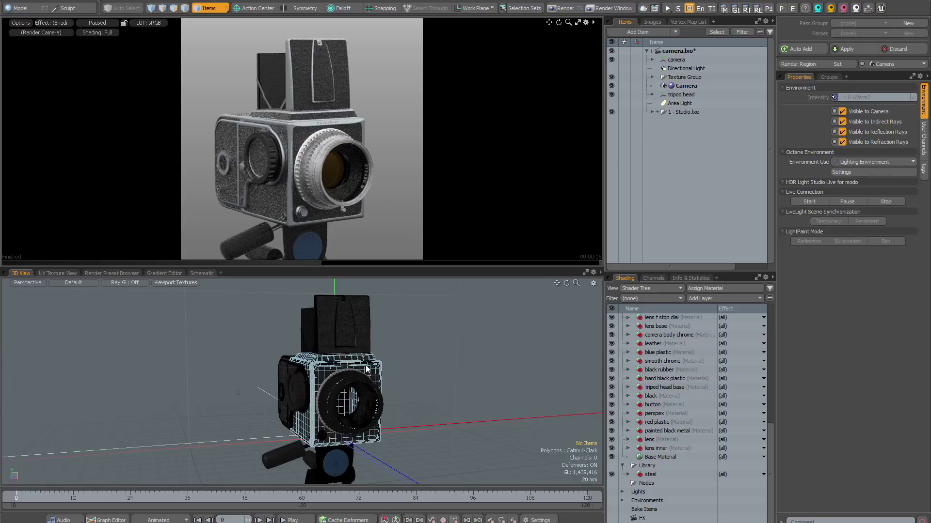
- Bring the camera and environment controls into view, then hide the tripod head
scroll(386, 368, down, 4)
alt+drag(285, 364, 315, 387)
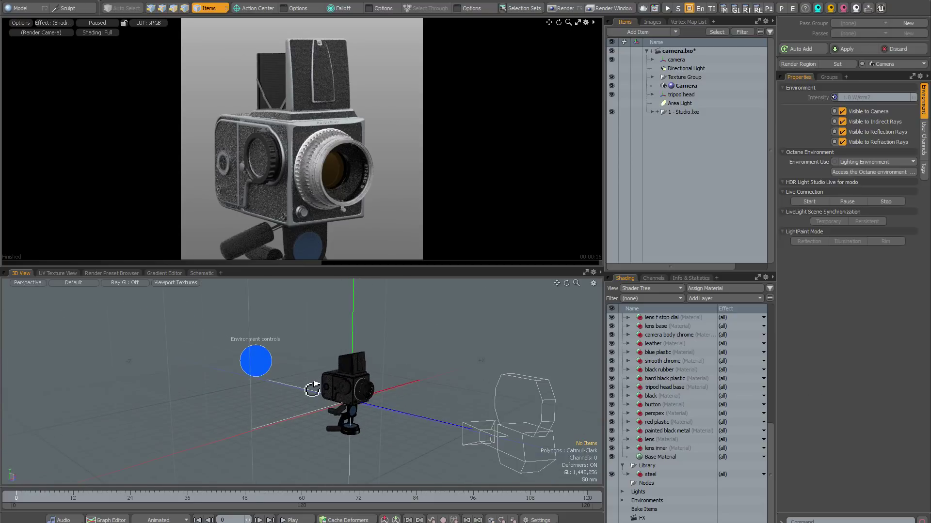
click(264, 372)
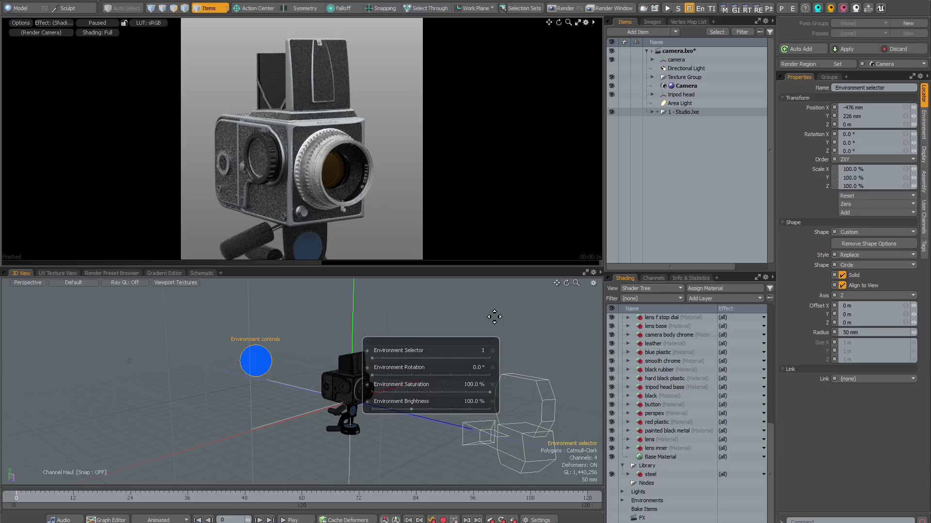
key(space)
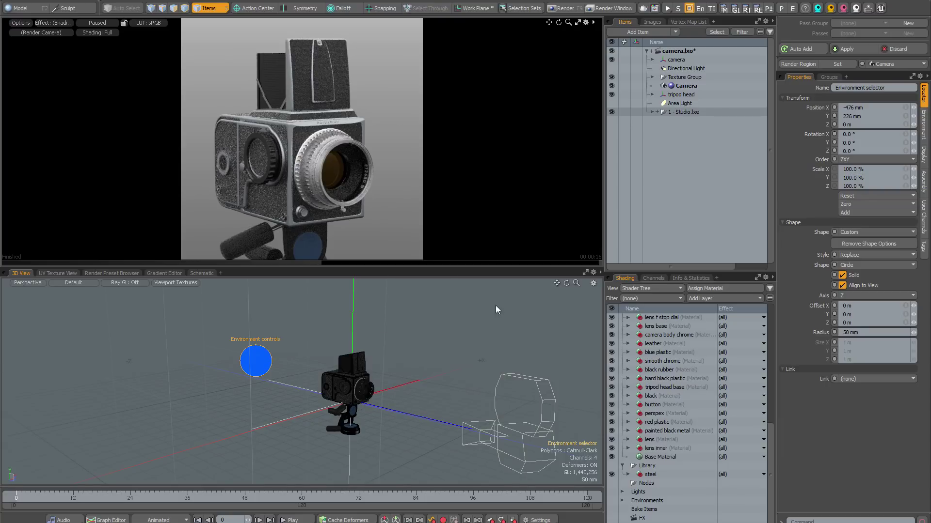
click(613, 94)
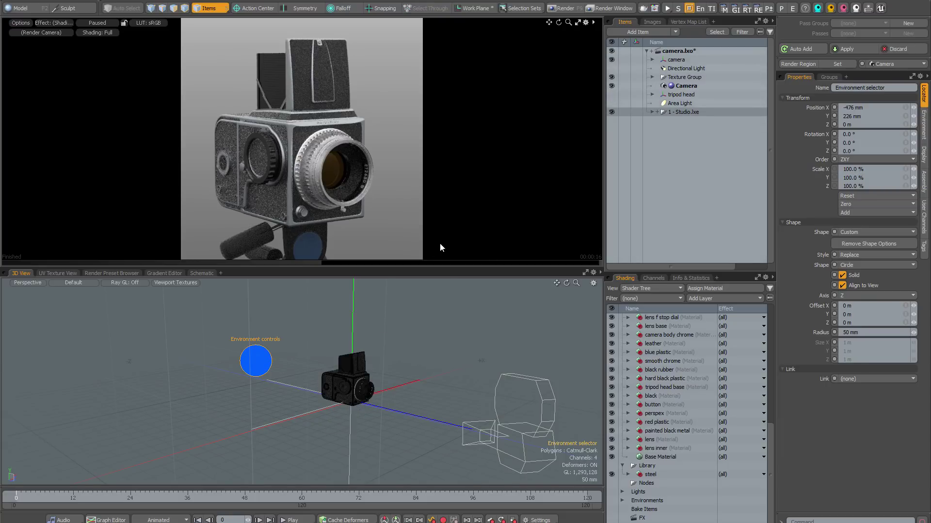
- Add the sweep 1m tall backdrop preset behind the camera from Instant Lighting
click(868, 8)
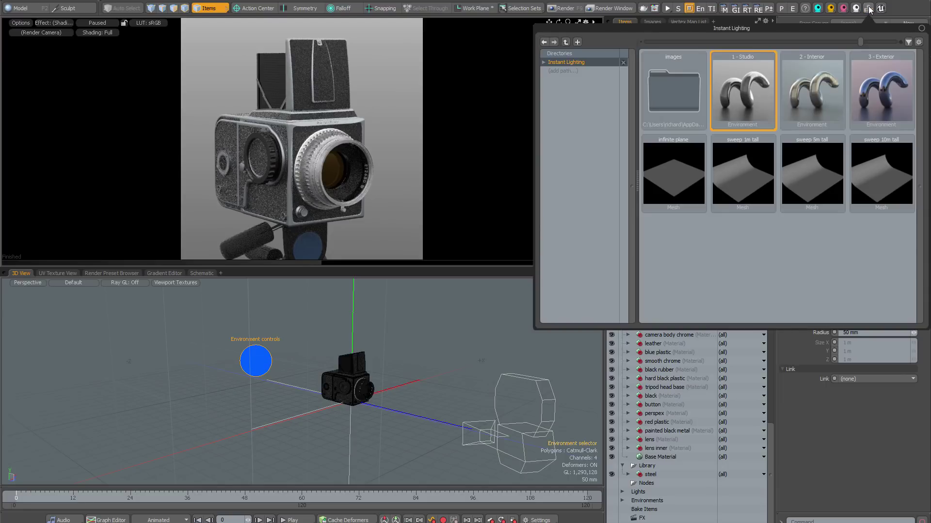
double_click(736, 184)
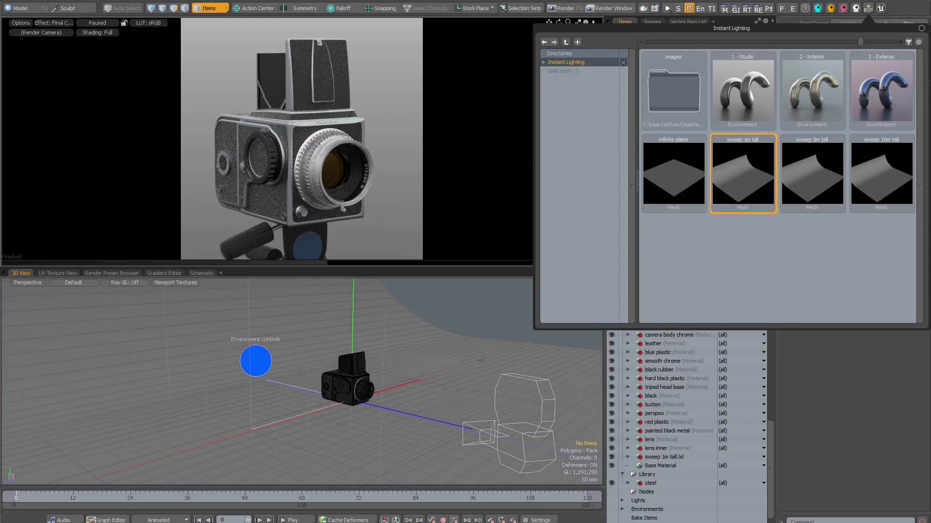
key(Escape)
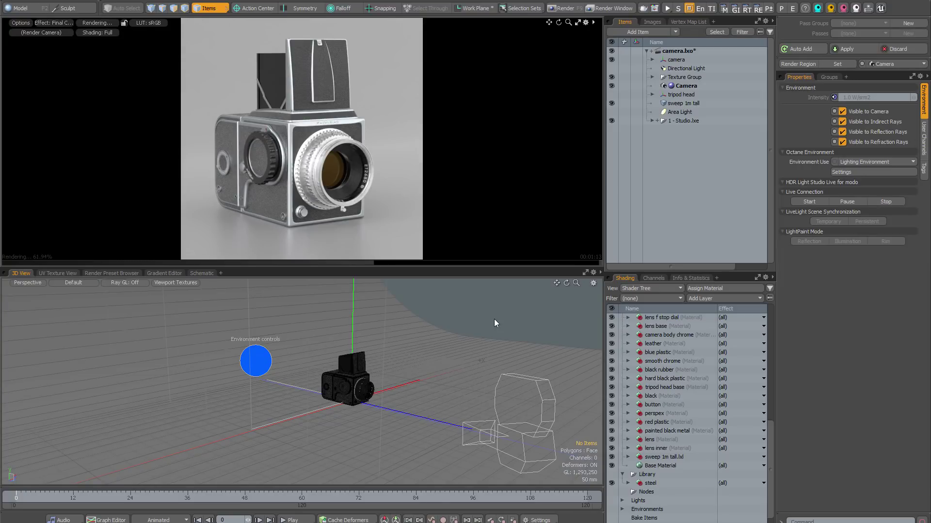
- Set Environment Rotation to 250° and Brightness to 105% in the environment sliders
click(261, 374)
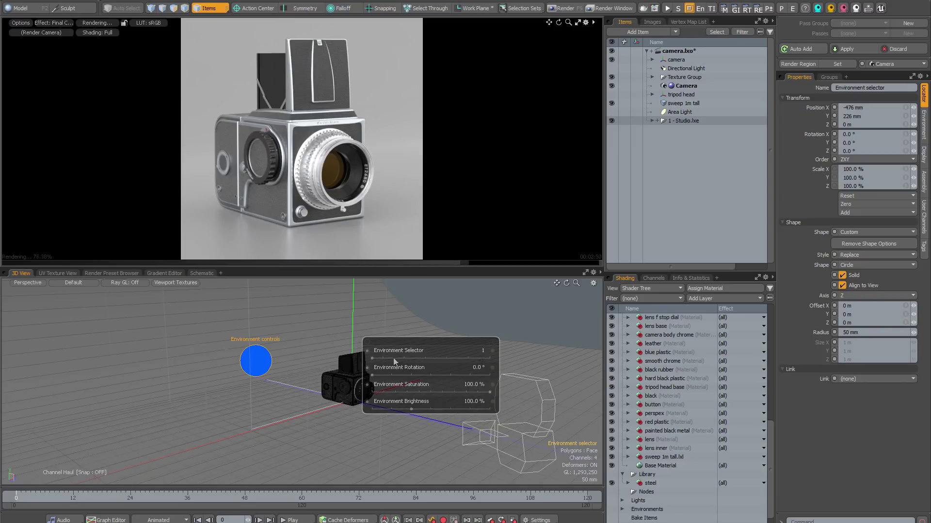
drag(375, 378, 402, 376)
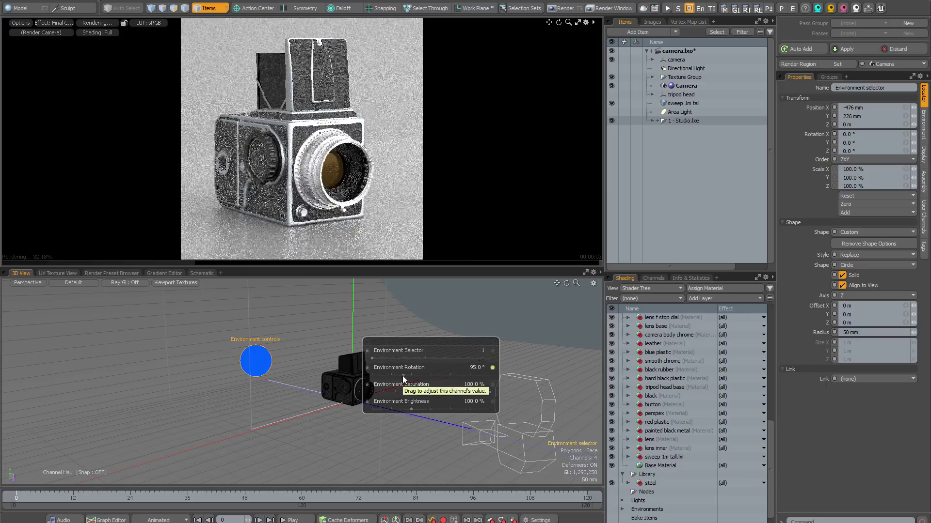
drag(403, 376, 453, 376)
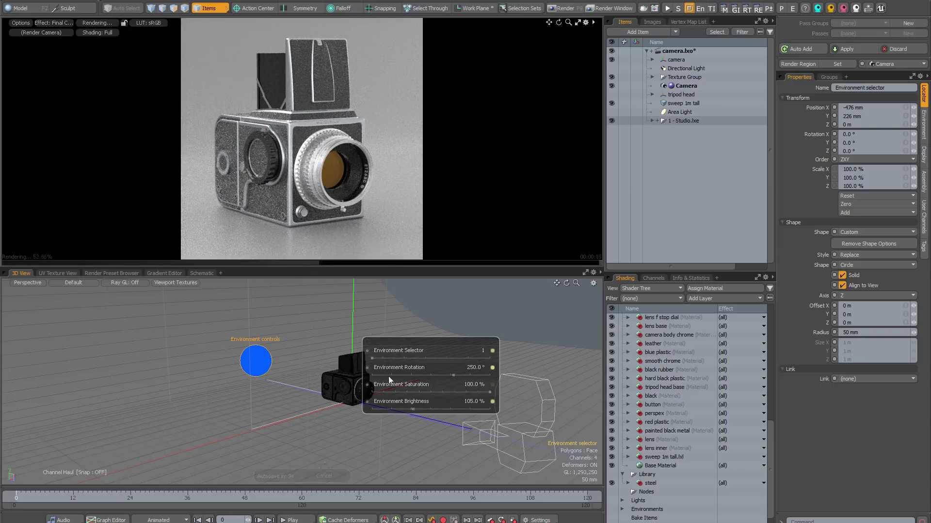
- Try environment 2, then settle on environment 3 at 245° rotation and 125% brightness
drag(374, 359, 382, 358)
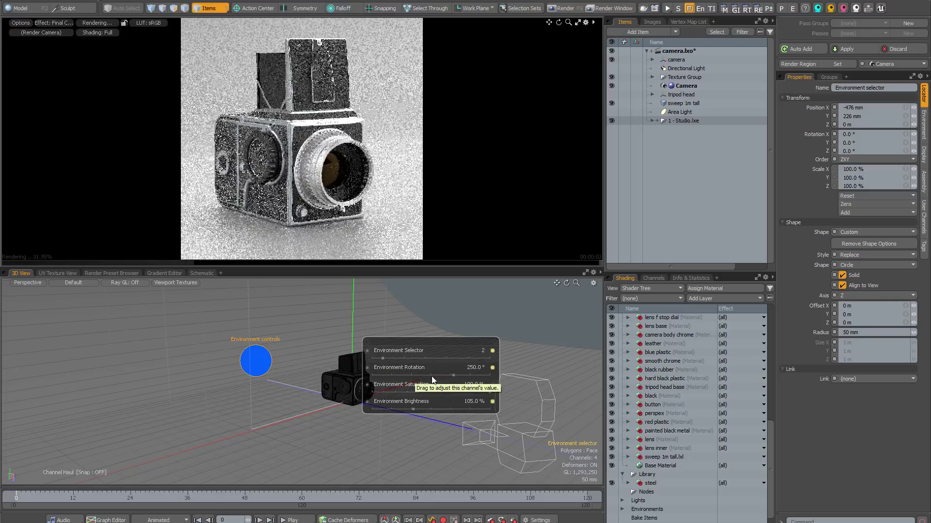
drag(453, 375, 411, 375)
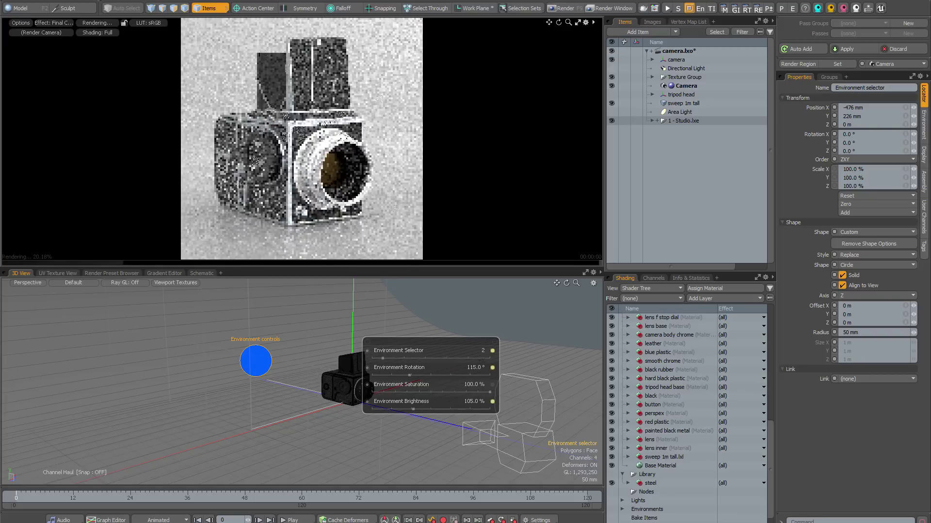
mouse_move(414, 409)
mouse_down()
mouse_move(426, 409)
mouse_move(406, 409)
mouse_up()
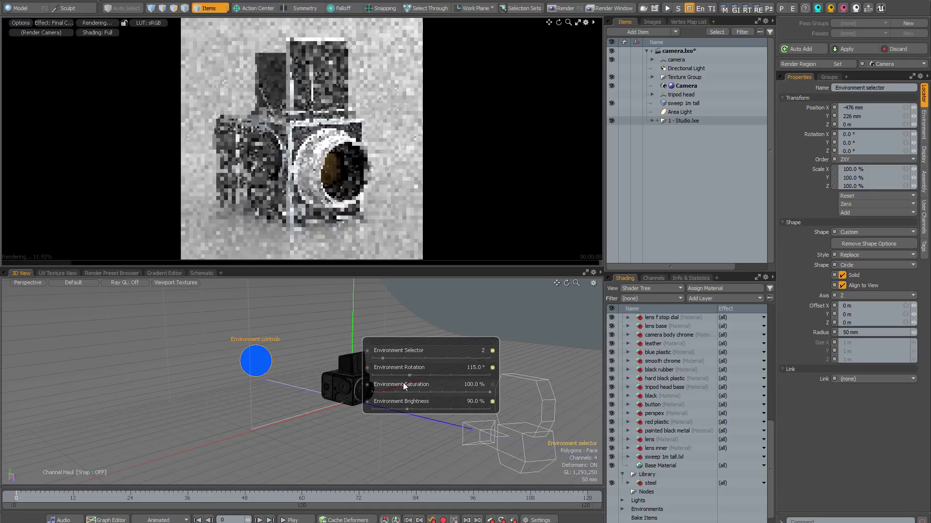
drag(383, 359, 393, 359)
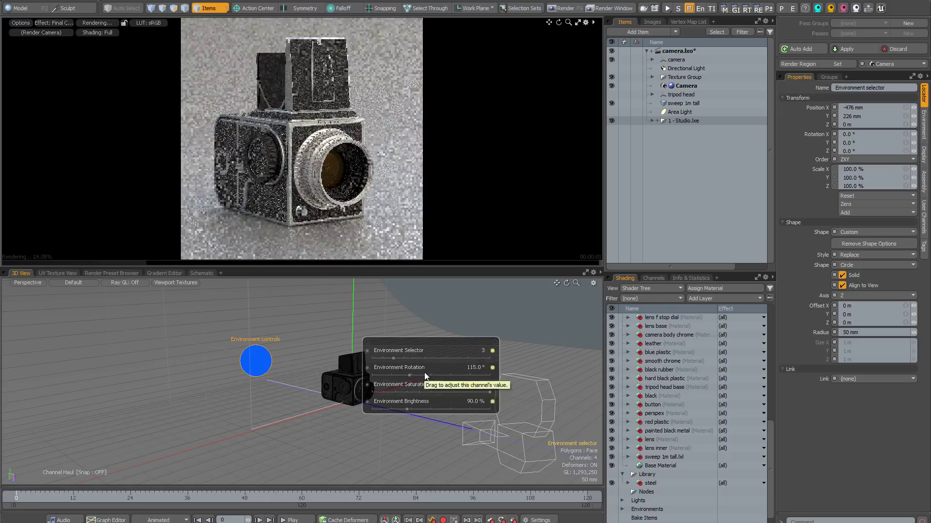
drag(408, 409, 421, 409)
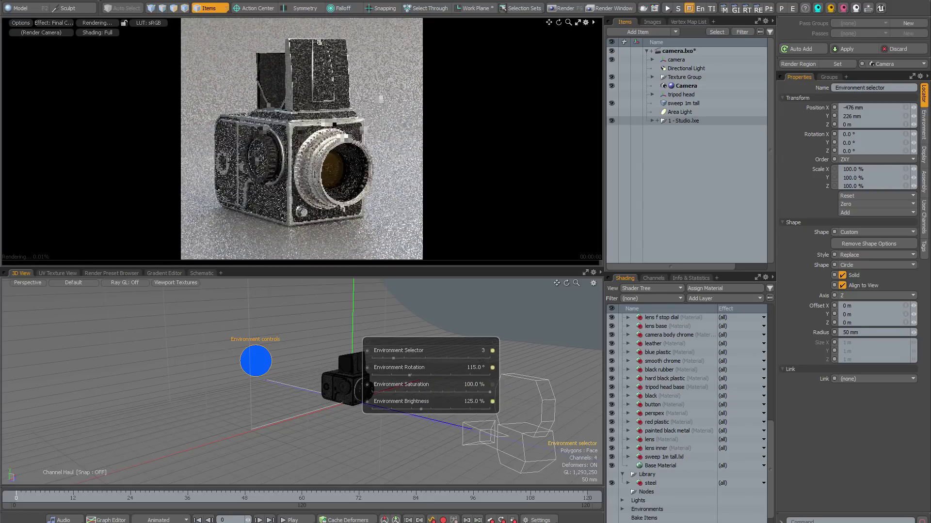
drag(408, 374, 451, 375)
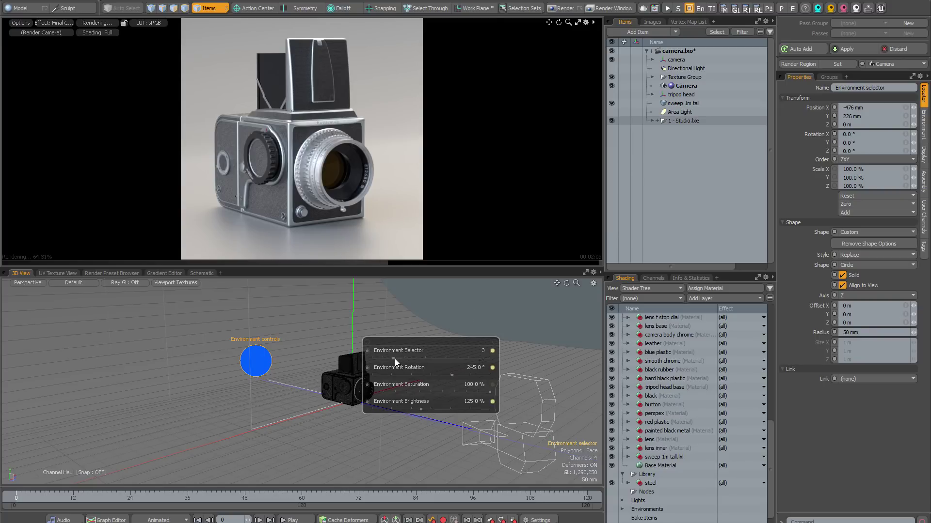
- Step through environments 4, 7 and 9 to 10, rotated to 225° at 135% brightness
drag(394, 358, 405, 358)
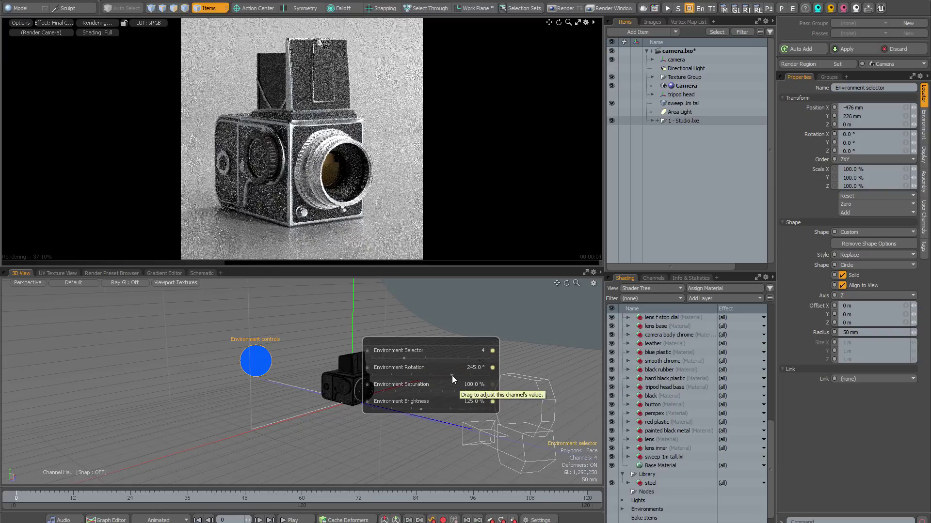
drag(452, 376, 400, 375)
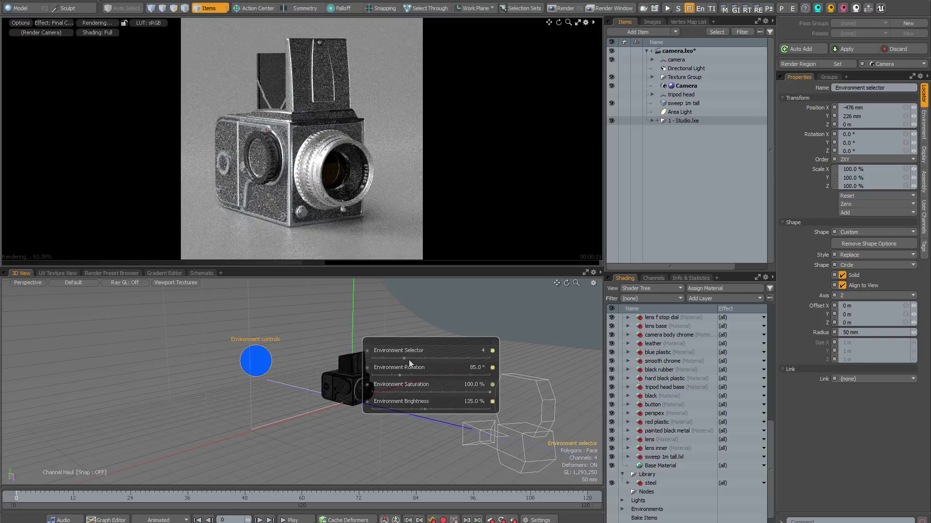
drag(404, 359, 436, 359)
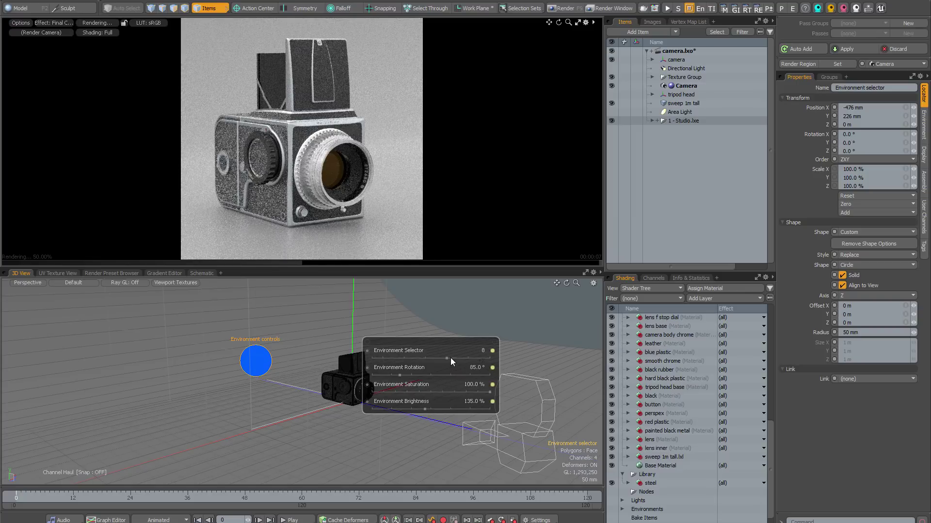
drag(451, 359, 461, 359)
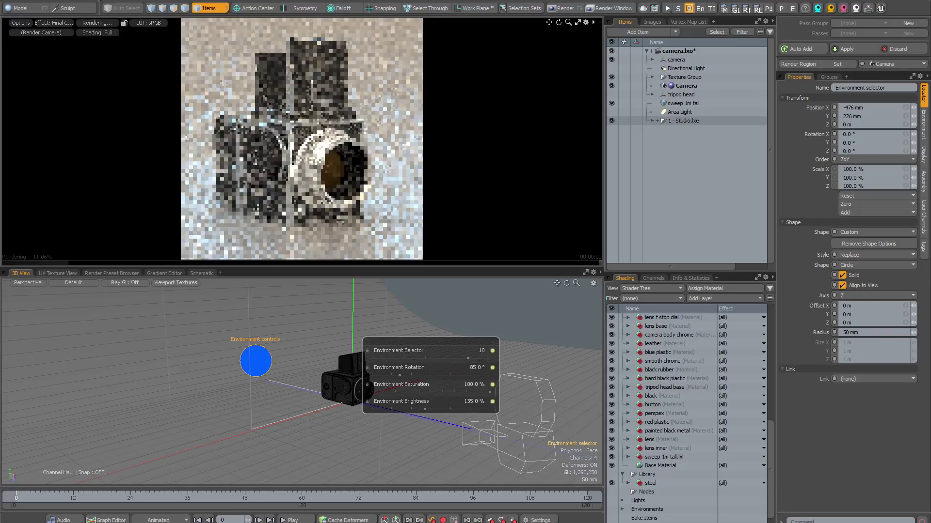
drag(397, 376, 445, 375)
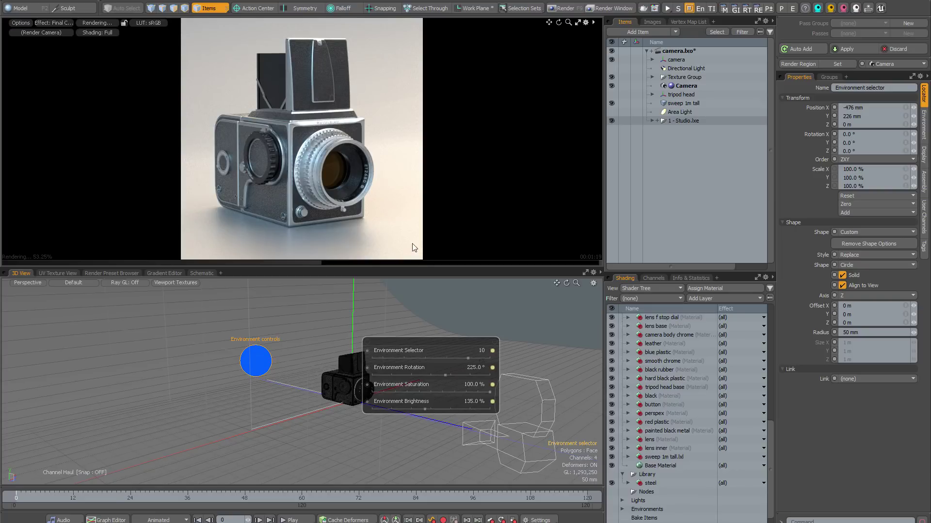
- Advance the Environment Selector to 12 and nudge rotation down to about 220°
drag(467, 359, 468, 358)
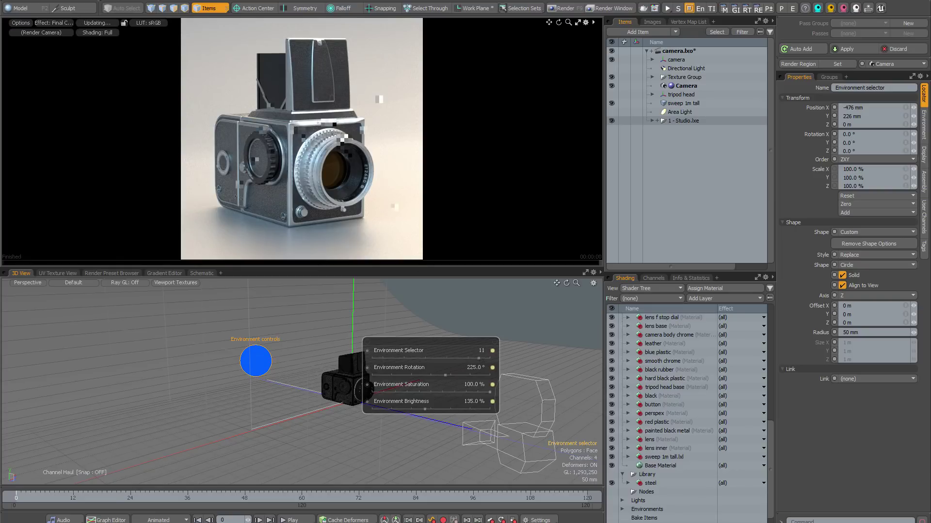
click(484, 359)
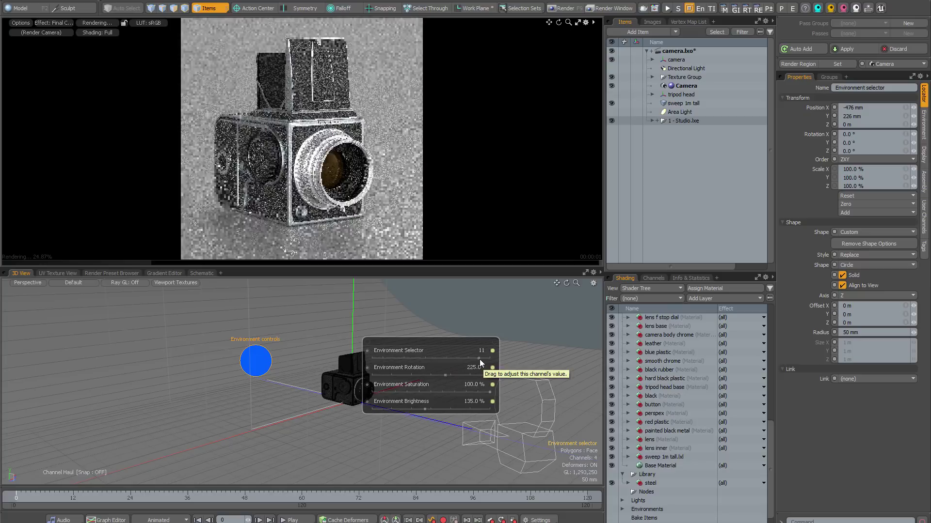
drag(479, 358, 490, 359)
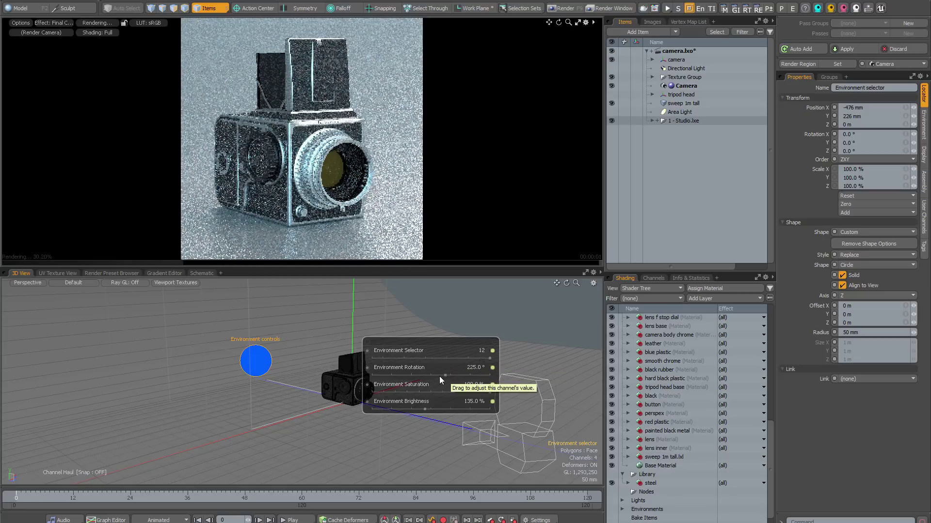
drag(439, 377, 411, 376)
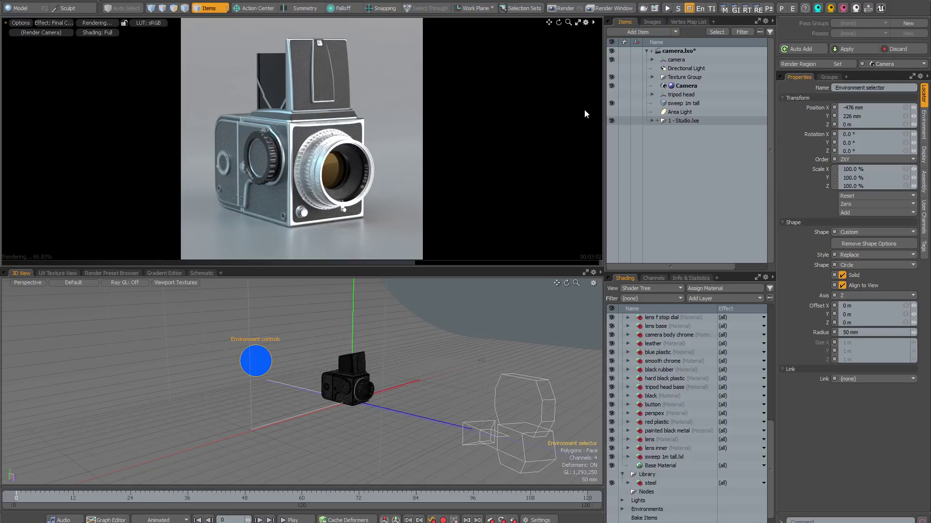
- Hide the sweep backdrop, show the tripod head, and load the 3 - Exterior lighting preset
click(612, 103)
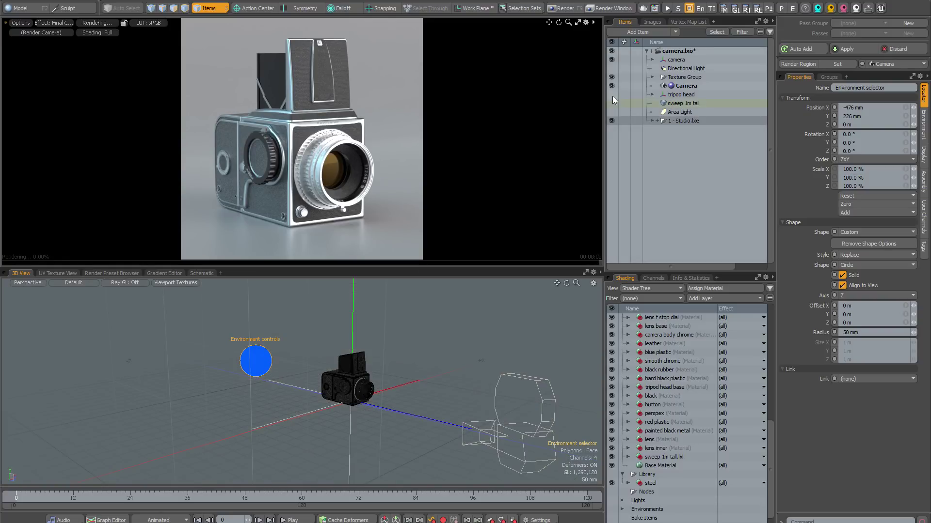
click(613, 95)
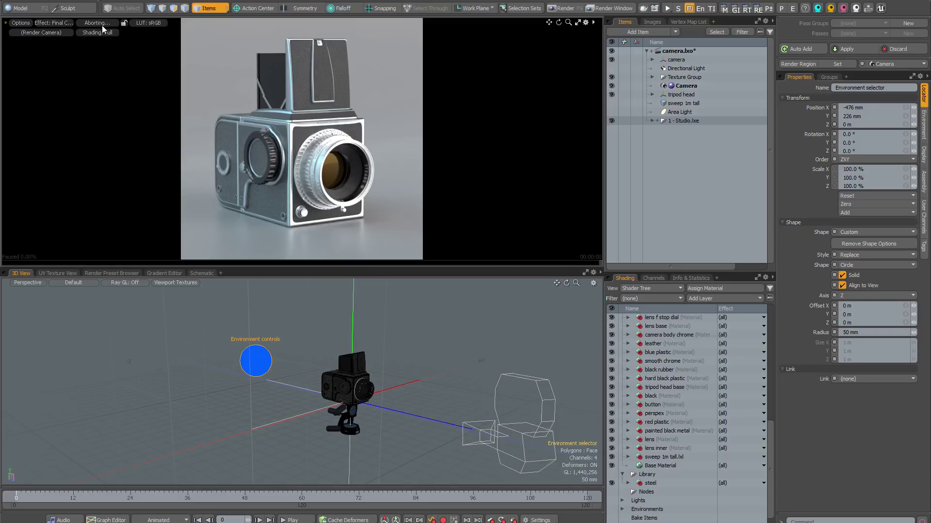
click(868, 9)
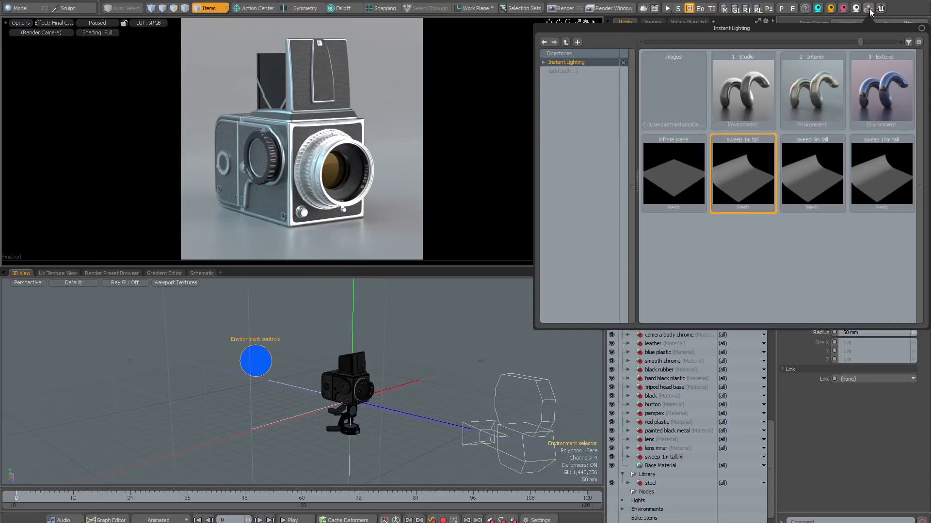
click(875, 89)
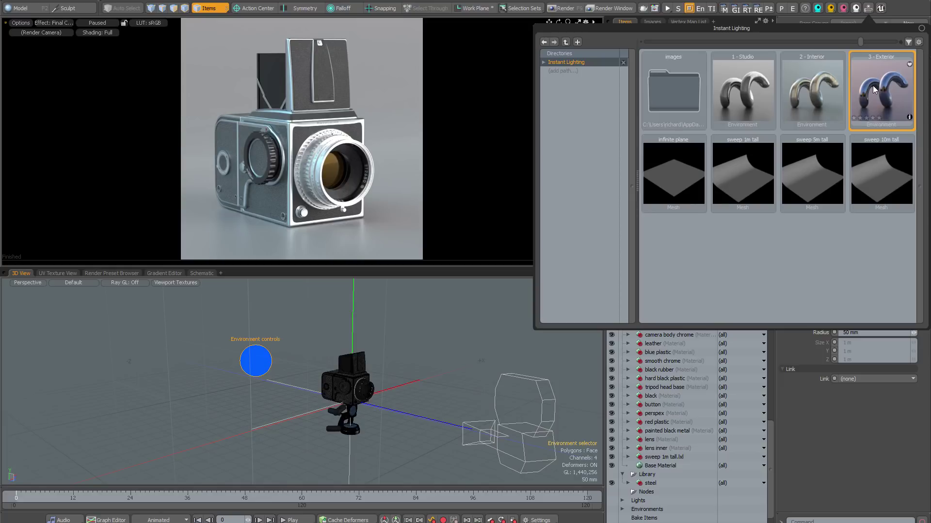
double_click(875, 90)
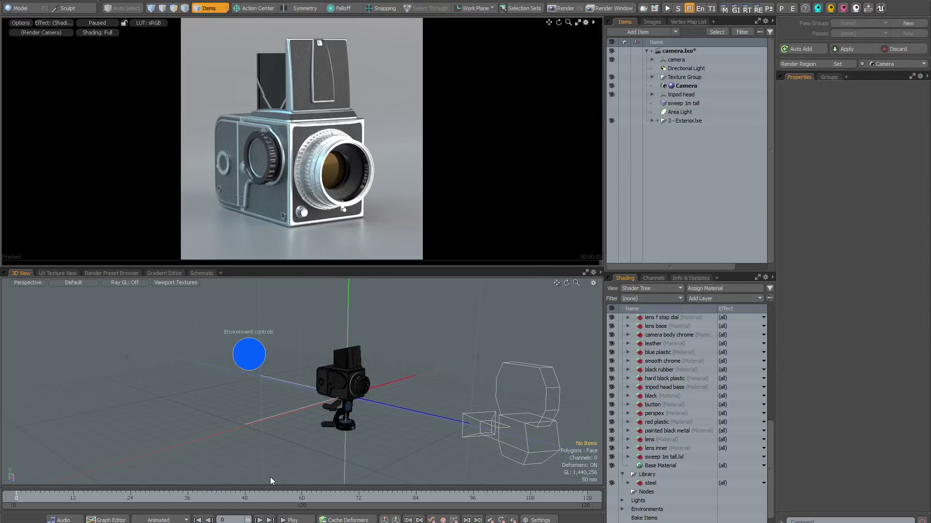
click(250, 364)
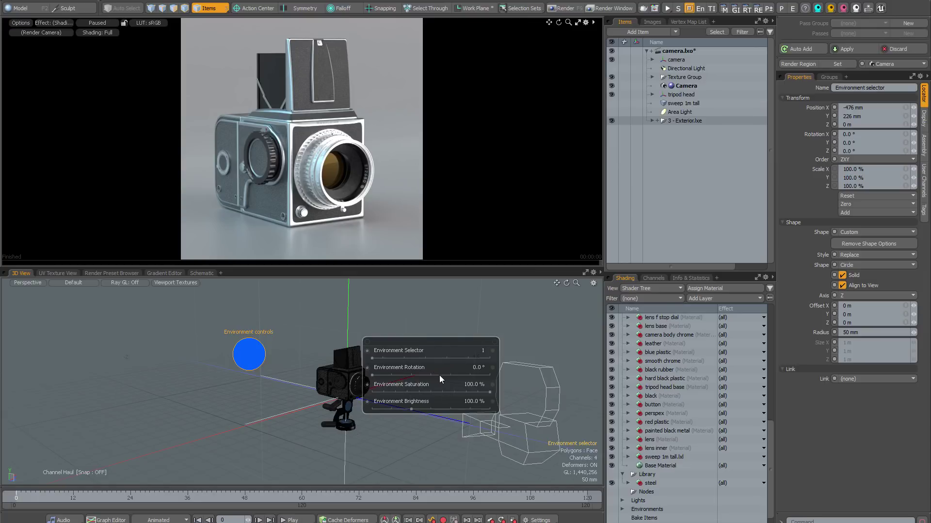
- Resume the preview render and try exterior environments 1 and 3, ending at 255° rotation
click(106, 24)
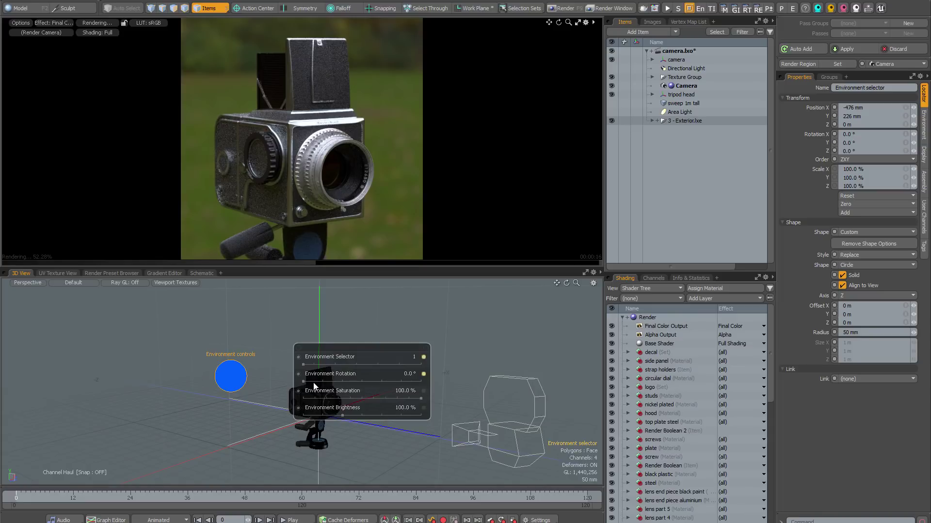
mouse_move(314, 384)
mouse_down()
mouse_move(381, 381)
mouse_move(326, 382)
mouse_up()
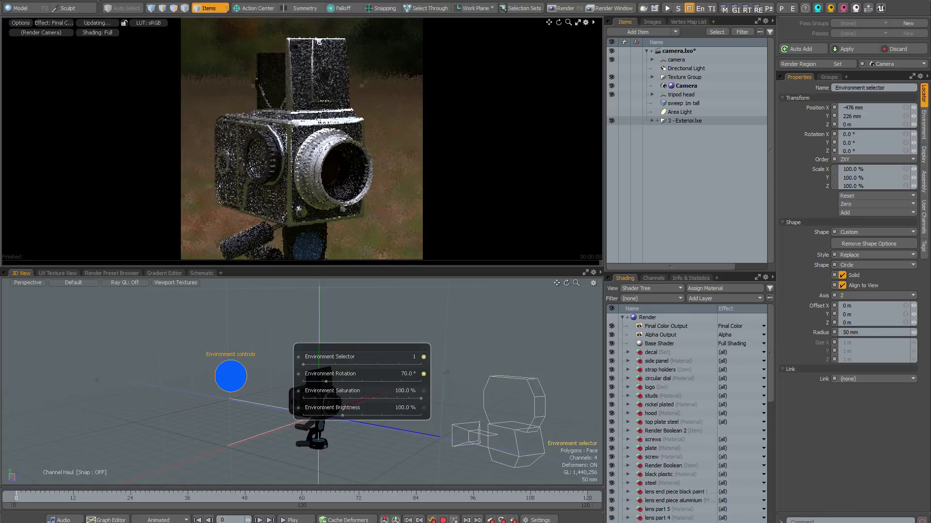
drag(326, 381, 314, 364)
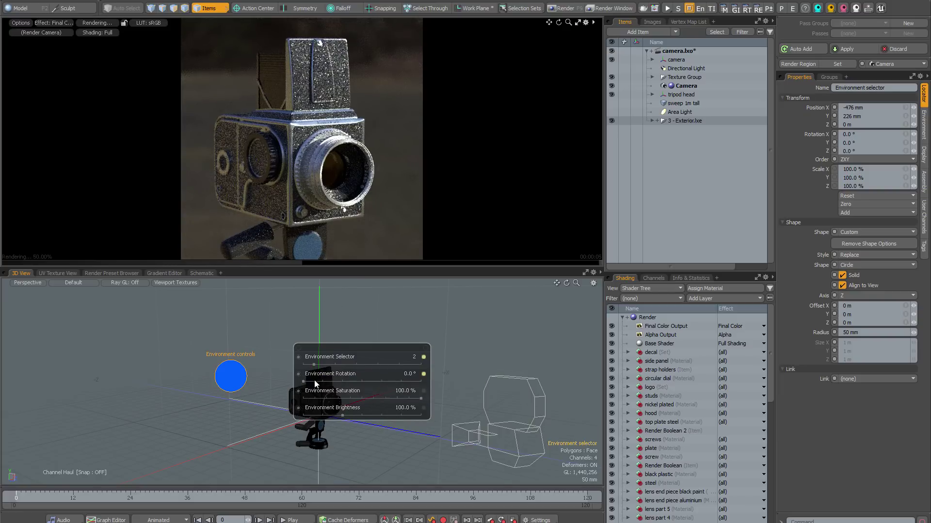
drag(315, 381, 393, 382)
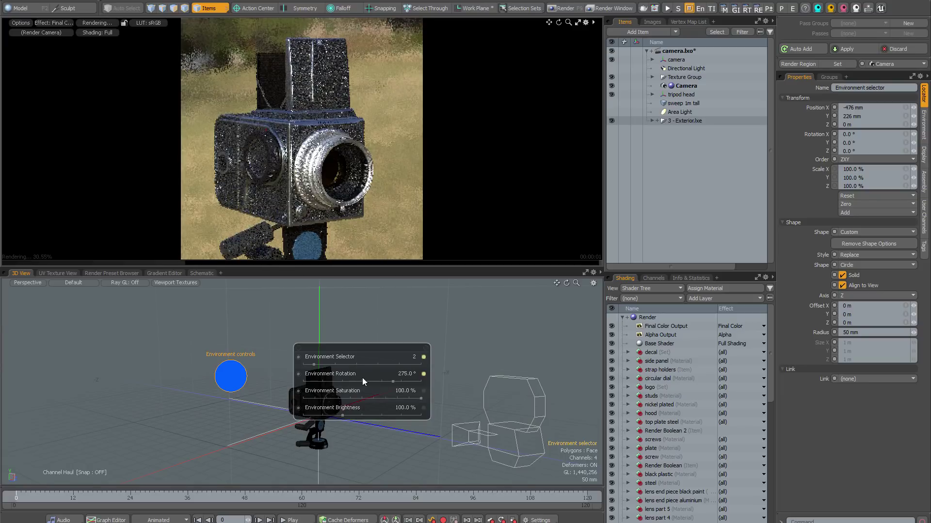
drag(317, 363, 347, 381)
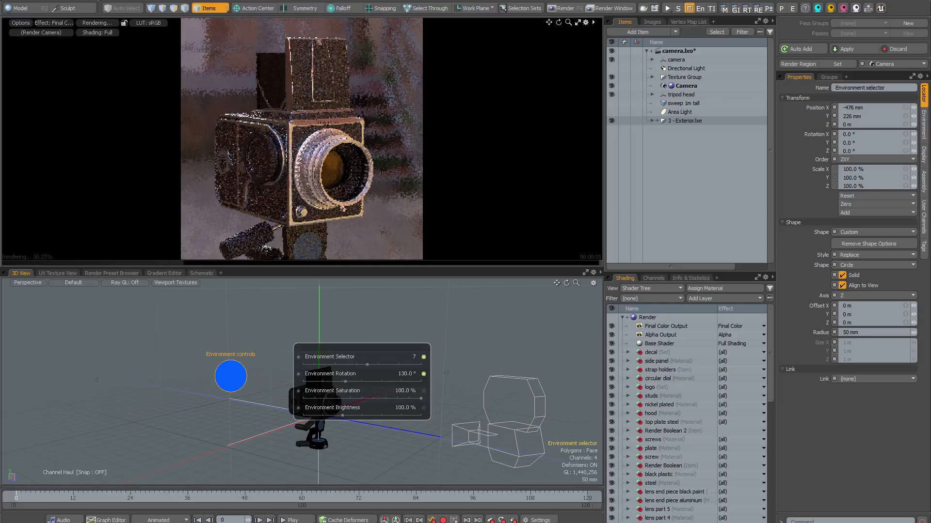
mouse_move(345, 382)
mouse_down()
mouse_move(386, 381)
mouse_move(327, 381)
mouse_up()
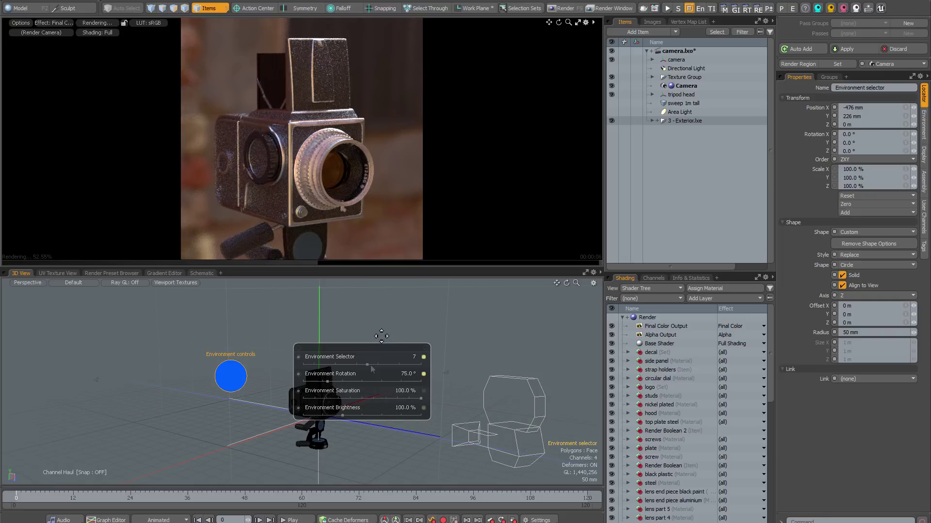
- Switch to exterior environments 8 and 9, rotating between 235°, 105° and finally 275°
drag(367, 365, 377, 365)
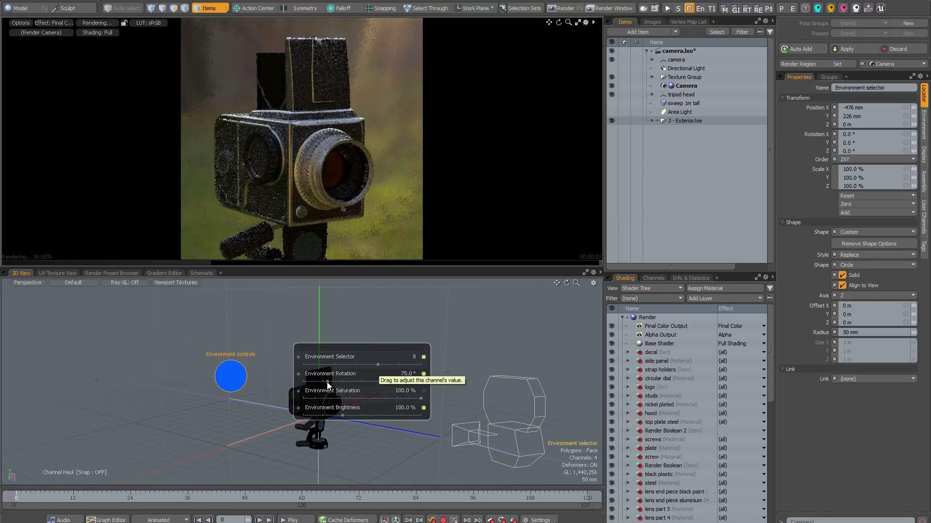
drag(328, 386, 379, 385)
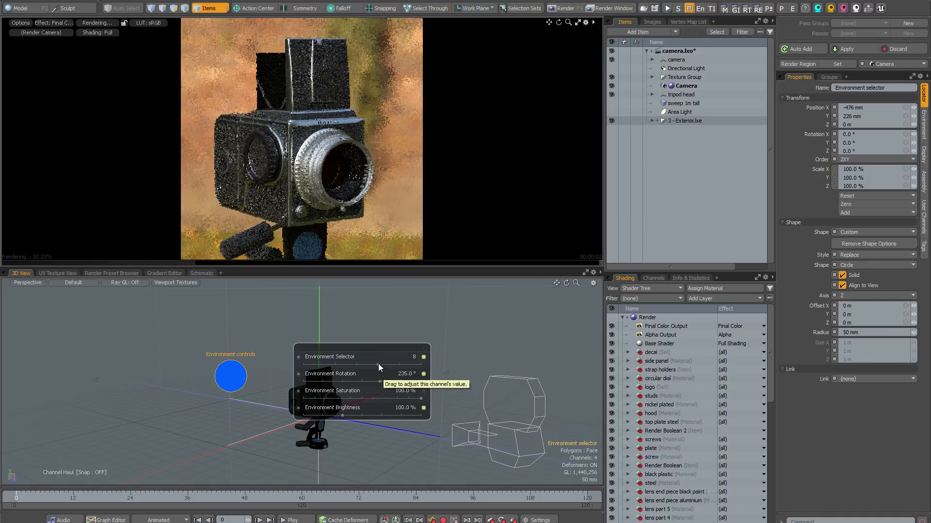
drag(378, 364, 389, 363)
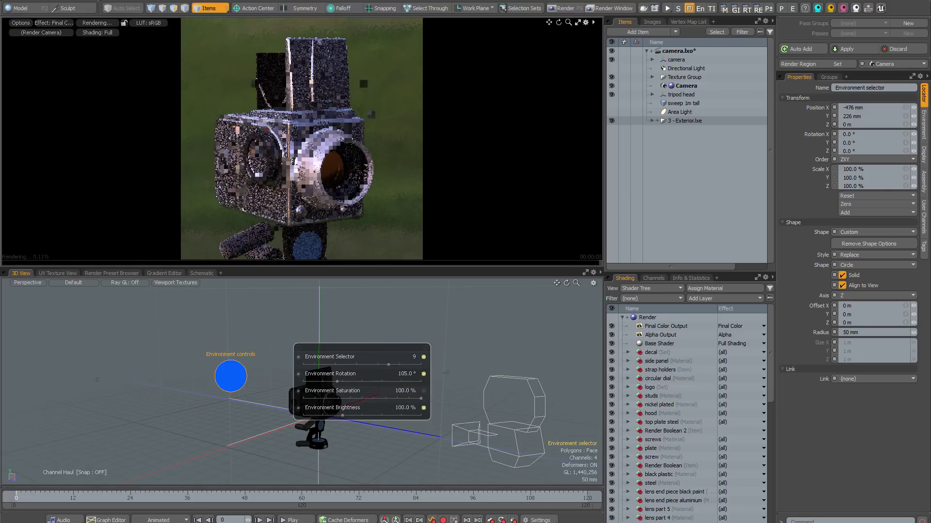
drag(379, 378, 399, 364)
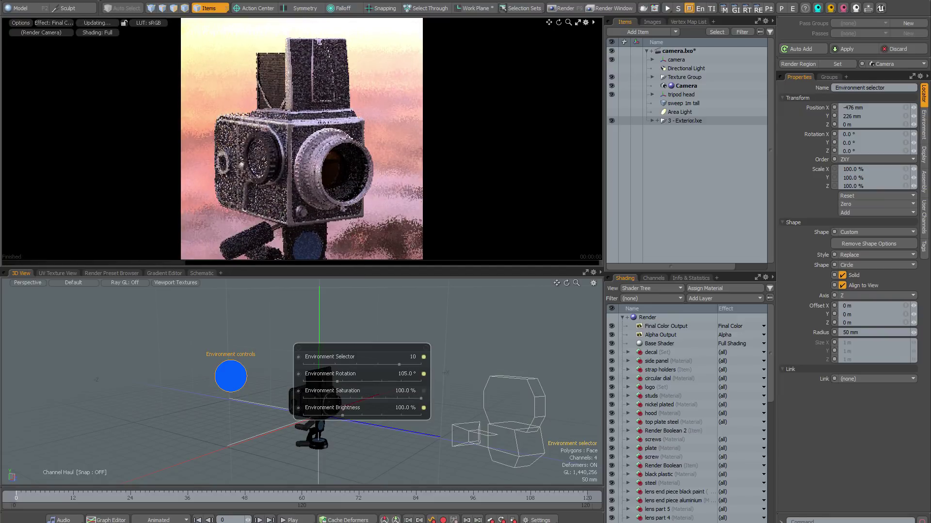
drag(338, 382, 393, 382)
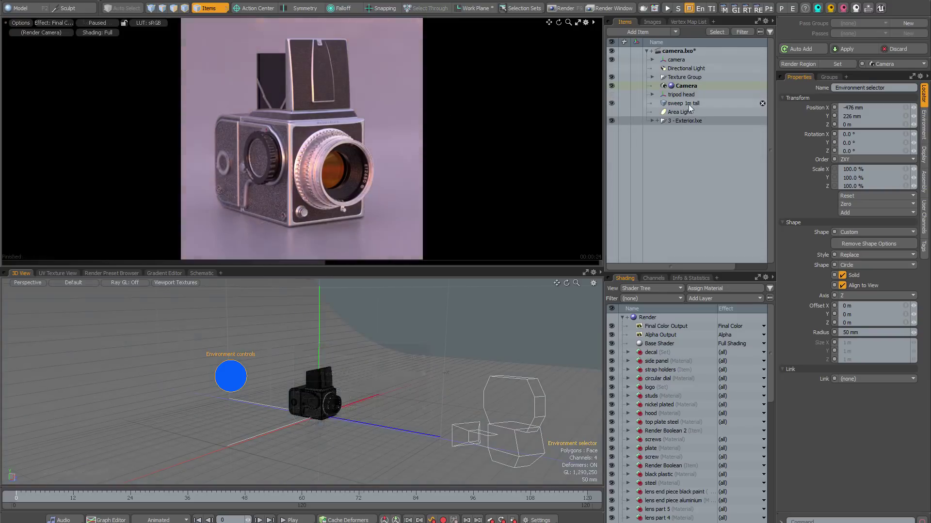
- Apply the 2 - Interior lighting preset and resume the preview render
click(870, 9)
click(813, 86)
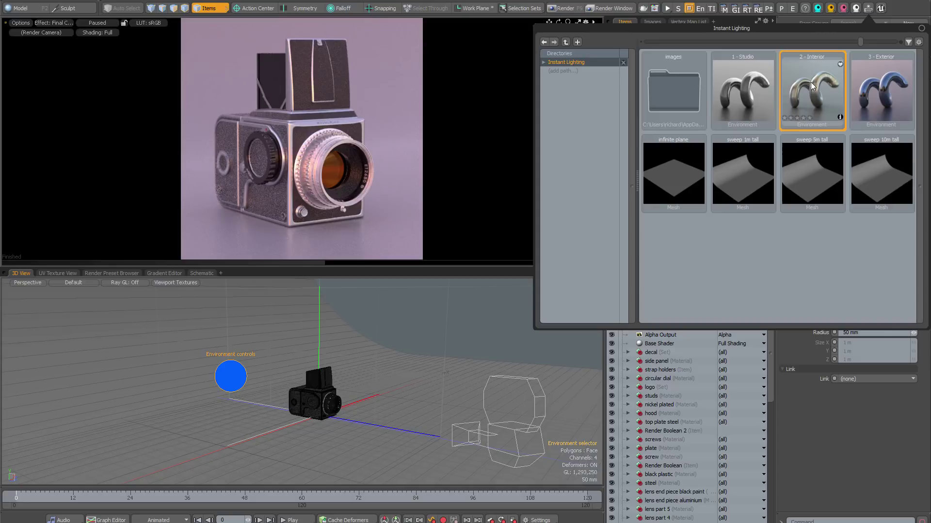
double_click(813, 86)
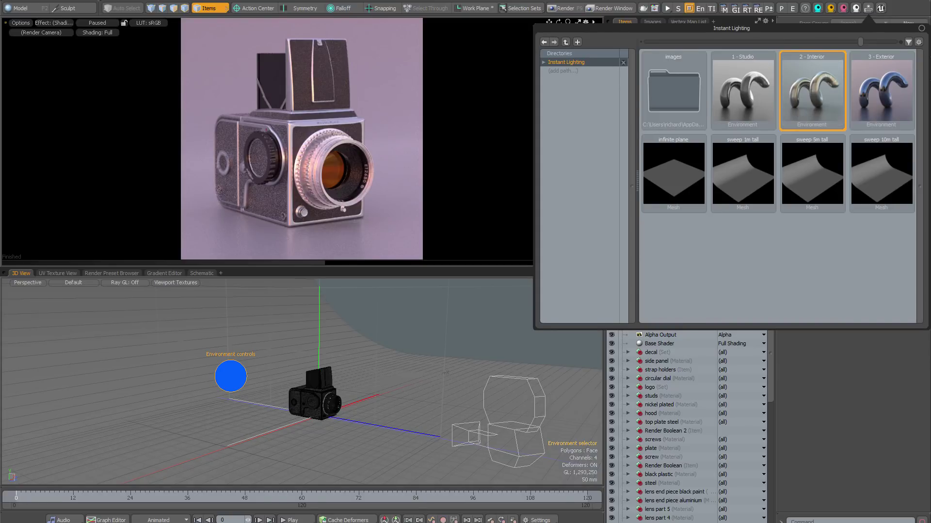
click(339, 318)
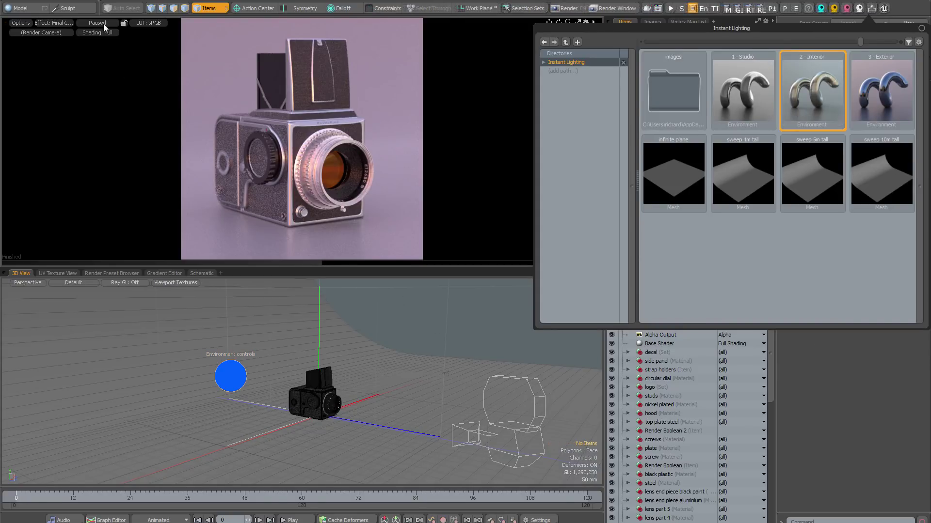
click(100, 24)
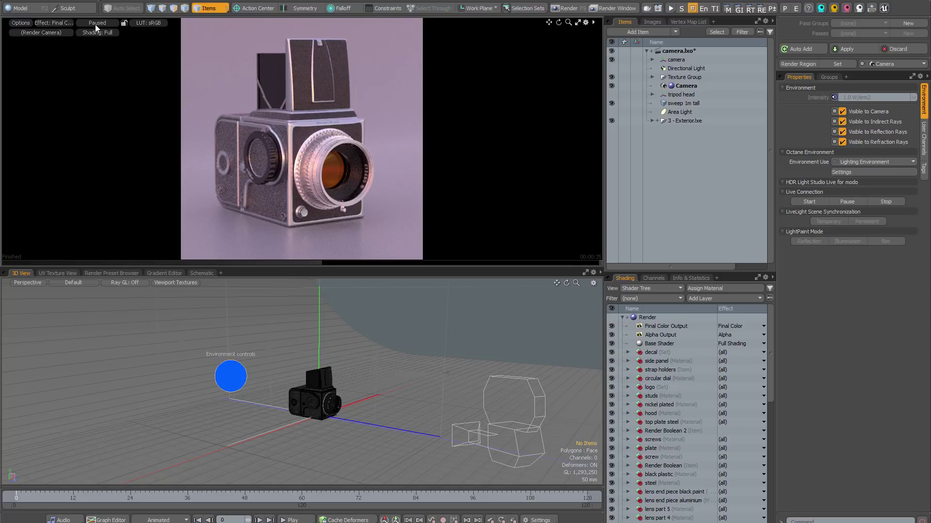
click(226, 378)
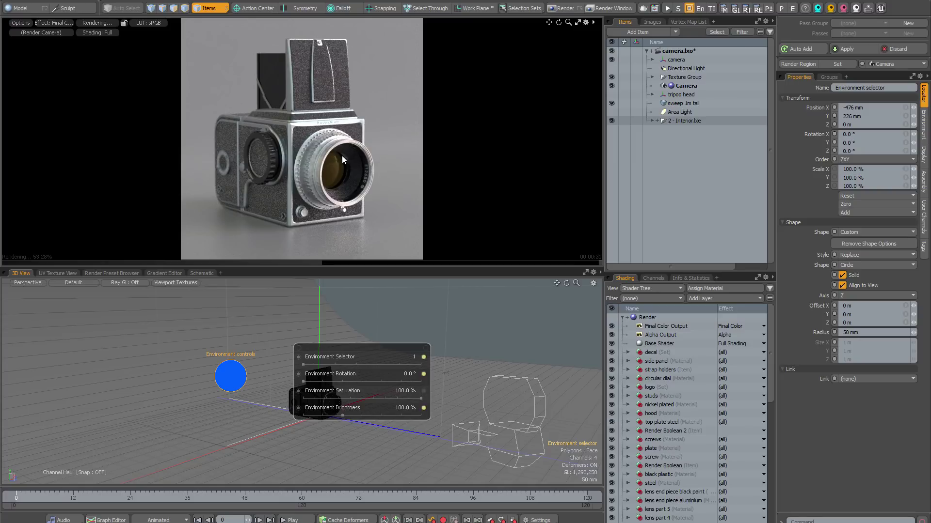
- Rotate the interior environment to 205° and step through environments 2–4, dimming brightness to 50%
drag(304, 381, 369, 382)
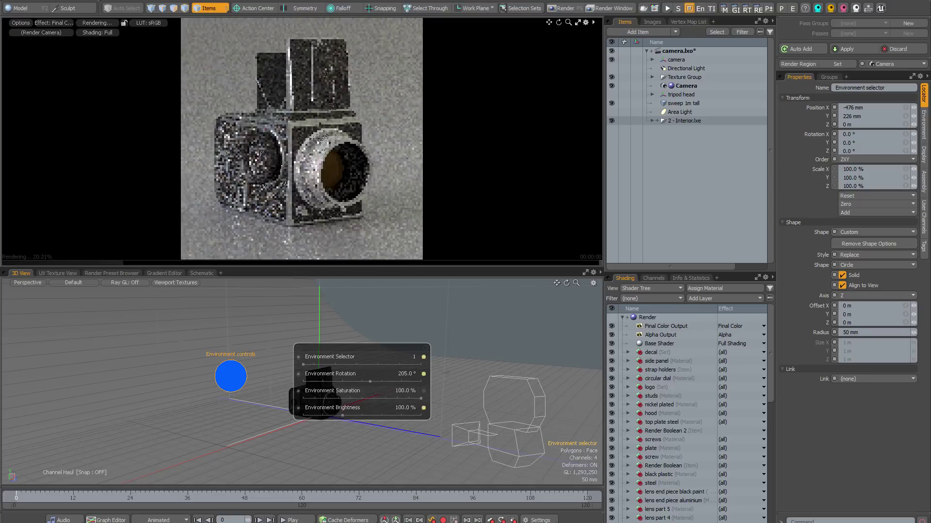
drag(305, 364, 314, 364)
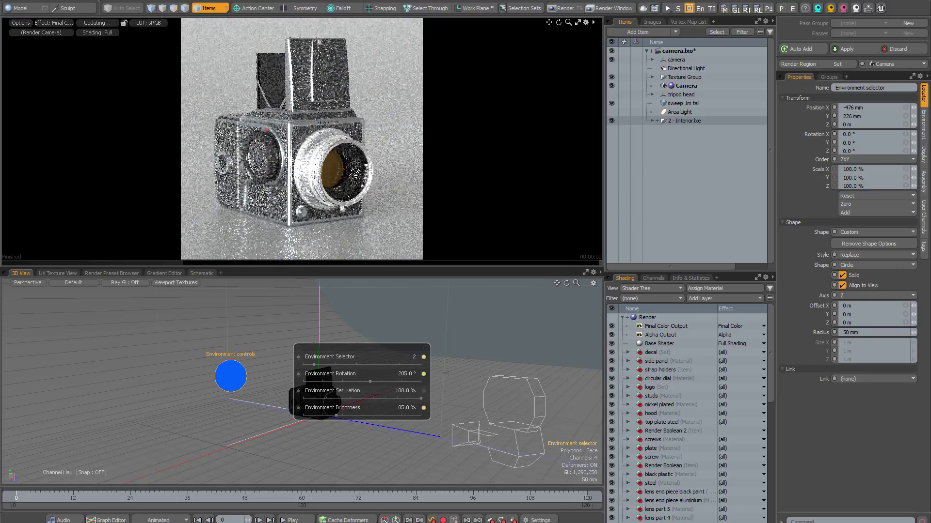
drag(342, 416, 332, 415)
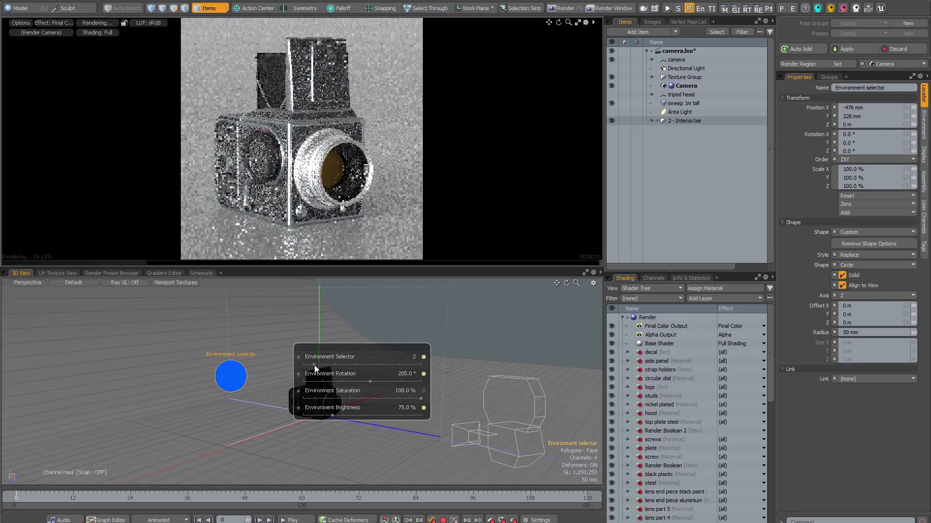
drag(314, 364, 325, 364)
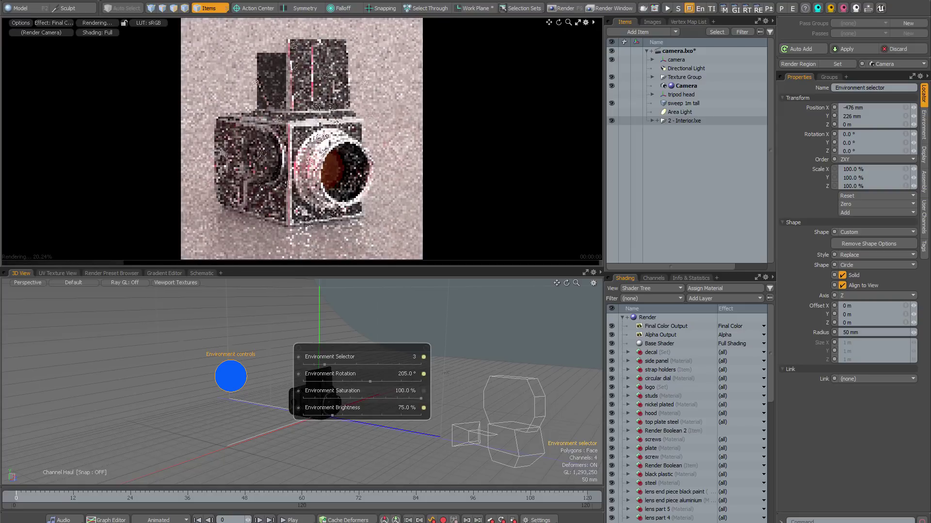
drag(324, 364, 335, 364)
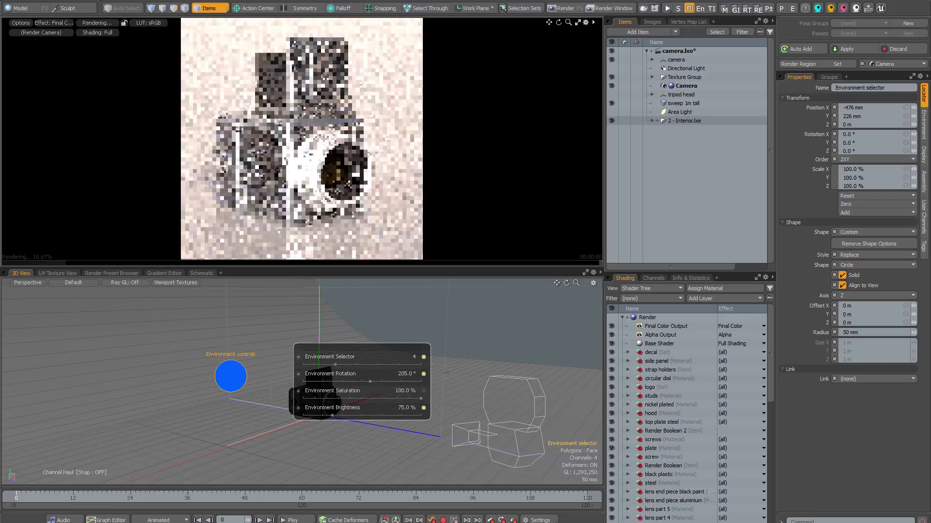
drag(332, 416, 323, 415)
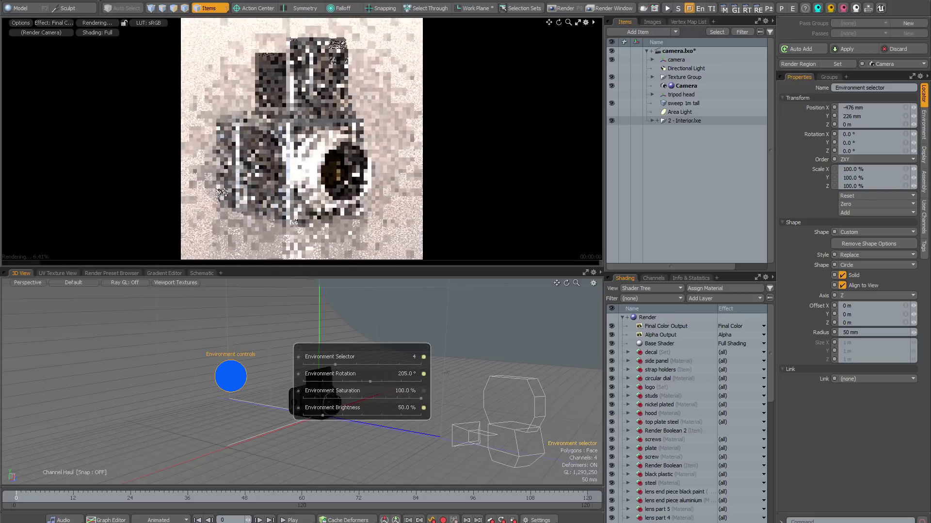
- Rotate to 55°, brighten to 125%, and step on through environments 5 to 9
drag(369, 382, 323, 381)
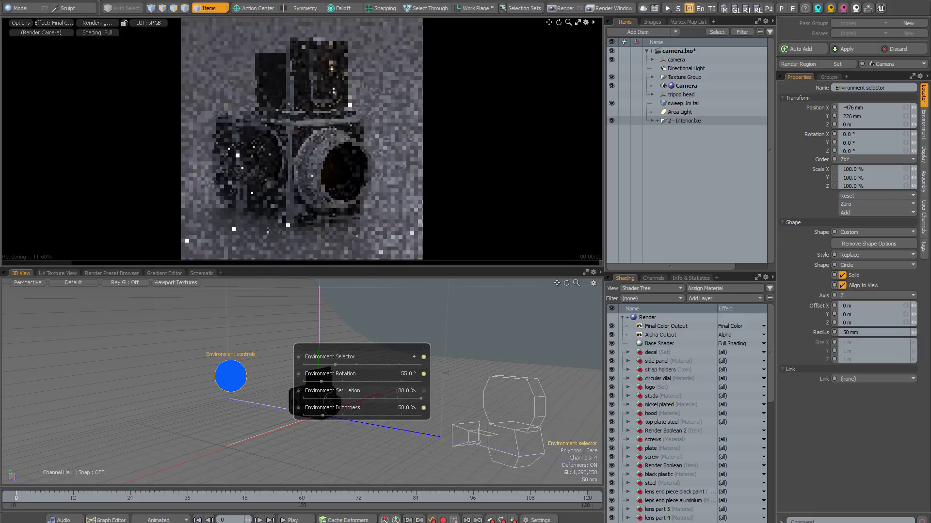
drag(322, 416, 353, 416)
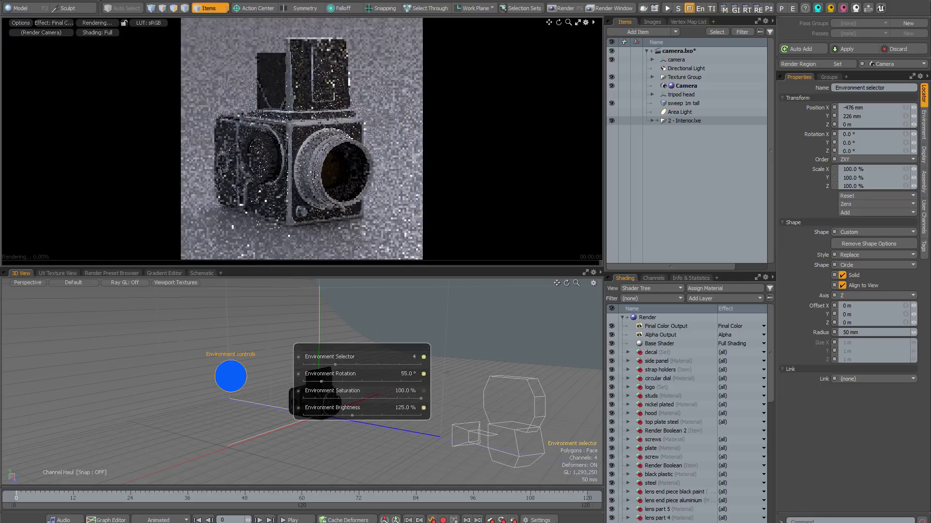
drag(335, 365, 356, 364)
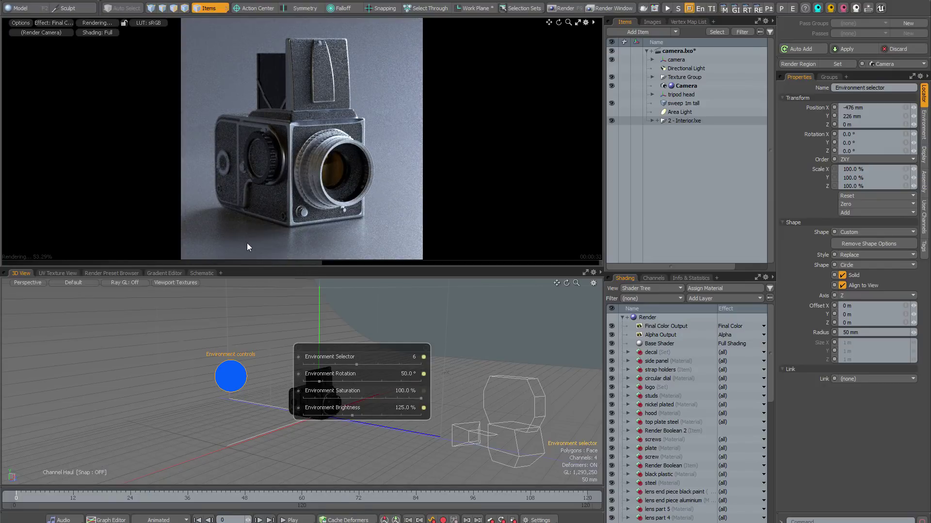
drag(367, 364, 410, 365)
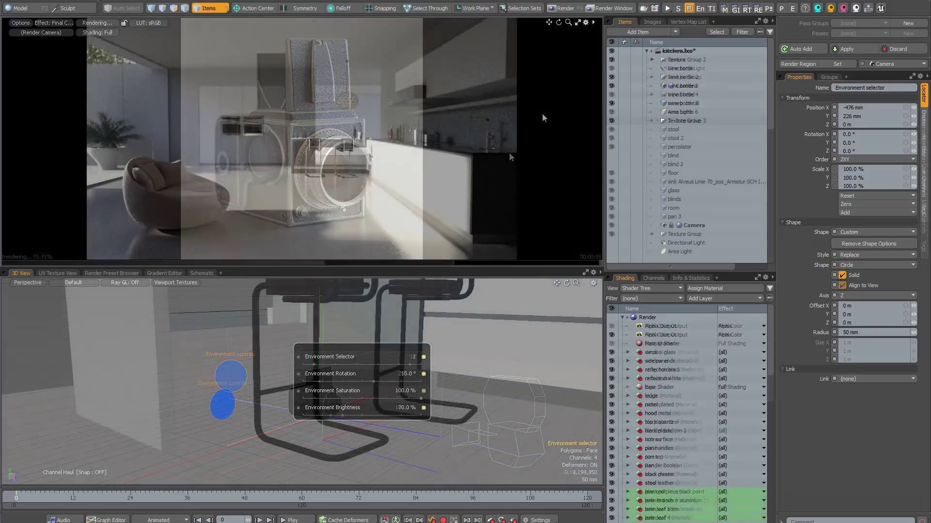
- Try kitchen environments 3 through 5, rotating the lighting to 200° and brightening it to 130%
click(869, 8)
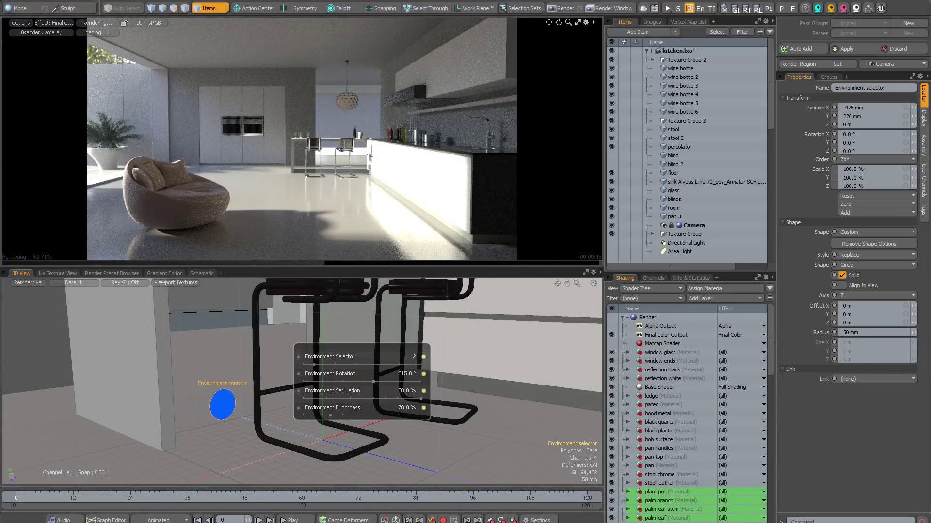
mouse_move(374, 382)
mouse_down()
mouse_move(314, 382)
mouse_move(383, 382)
mouse_up()
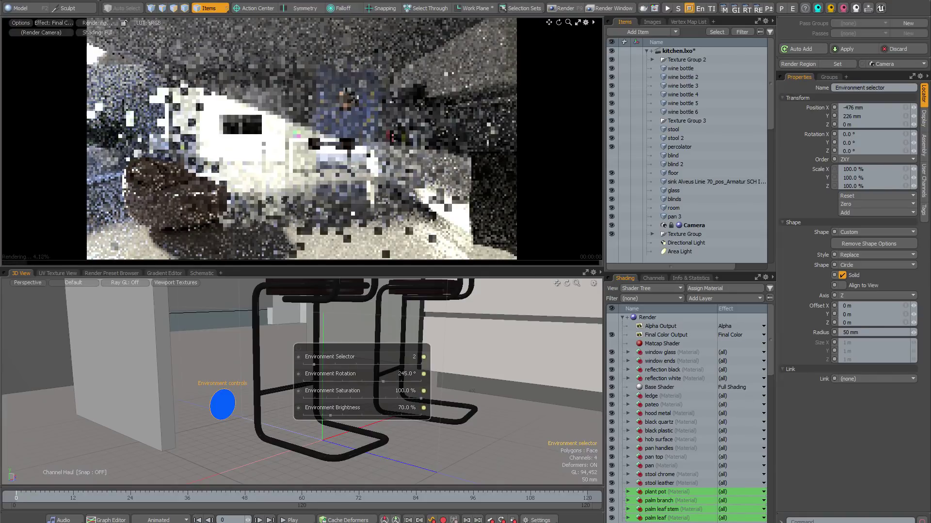
drag(383, 382, 389, 382)
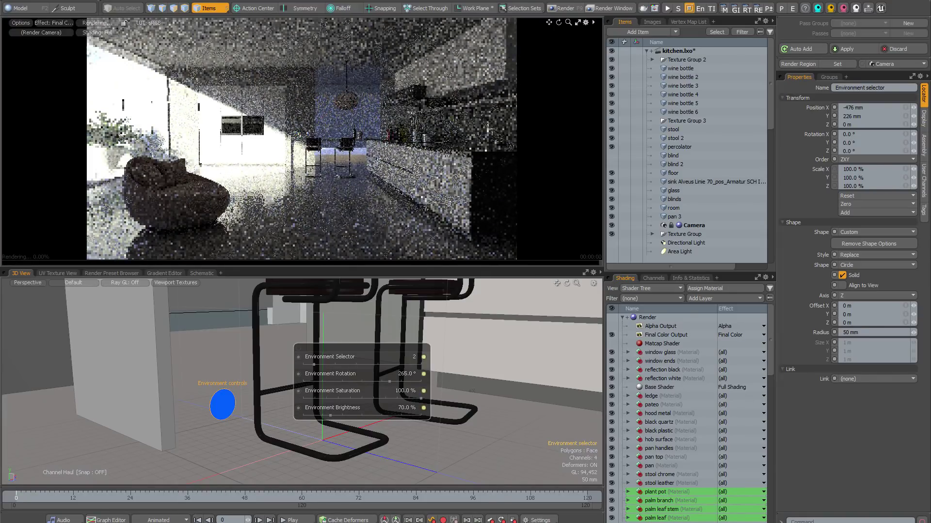
drag(315, 364, 324, 364)
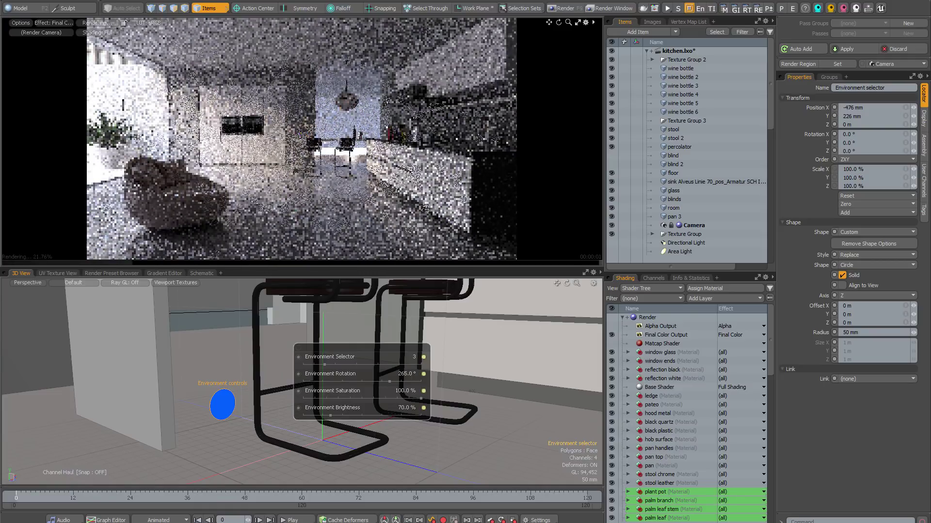
drag(387, 381, 369, 381)
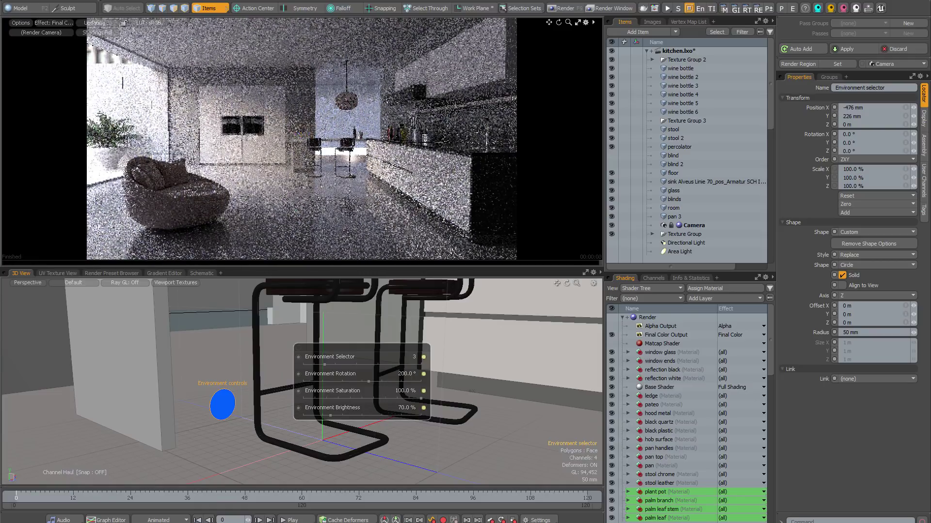
drag(336, 413, 355, 415)
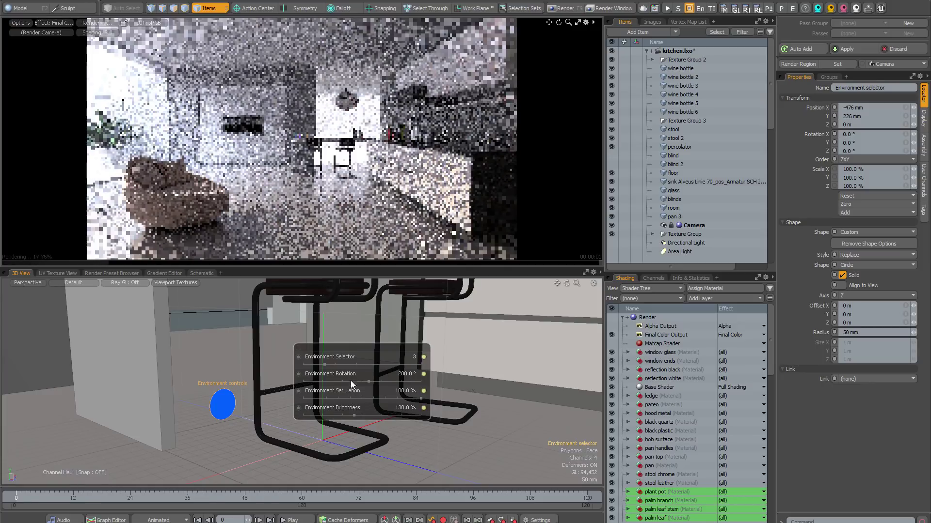
drag(325, 365, 334, 365)
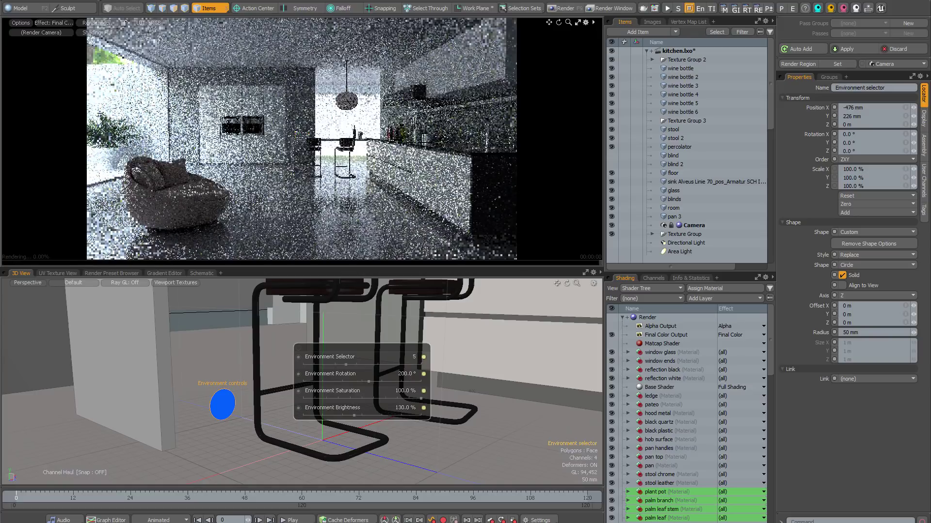
drag(335, 365, 391, 382)
- Cycle through environments 9 and 10, settling on environment 11 at 275° rotation and 180% brightness
mouse_move(359, 415)
mouse_down()
mouse_move(318, 415)
mouse_move(357, 415)
mouse_move(342, 415)
mouse_up()
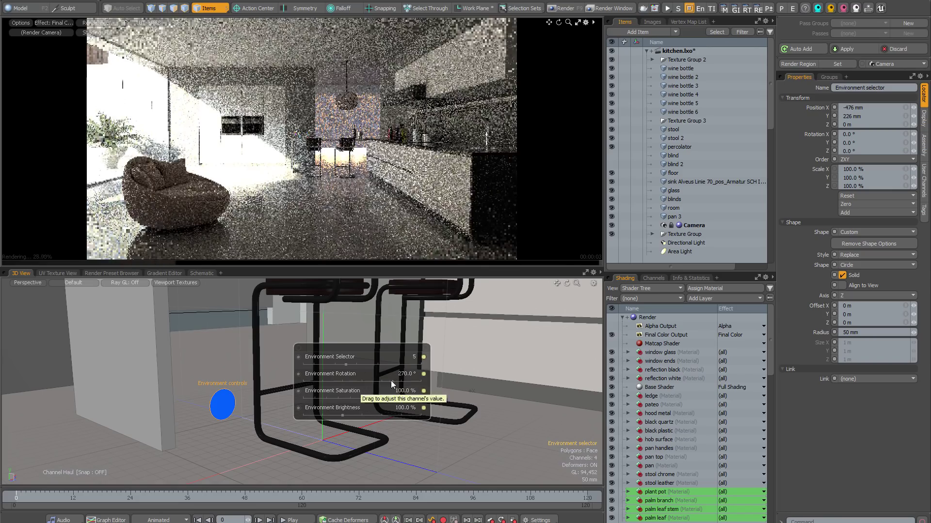
drag(391, 382, 366, 365)
drag(342, 415, 387, 415)
drag(340, 382, 388, 364)
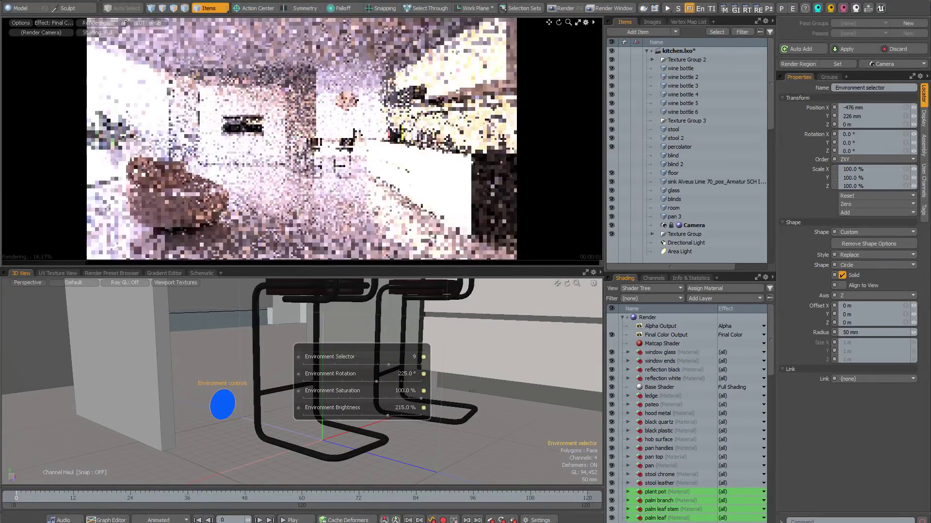
drag(387, 415, 373, 416)
drag(388, 364, 399, 364)
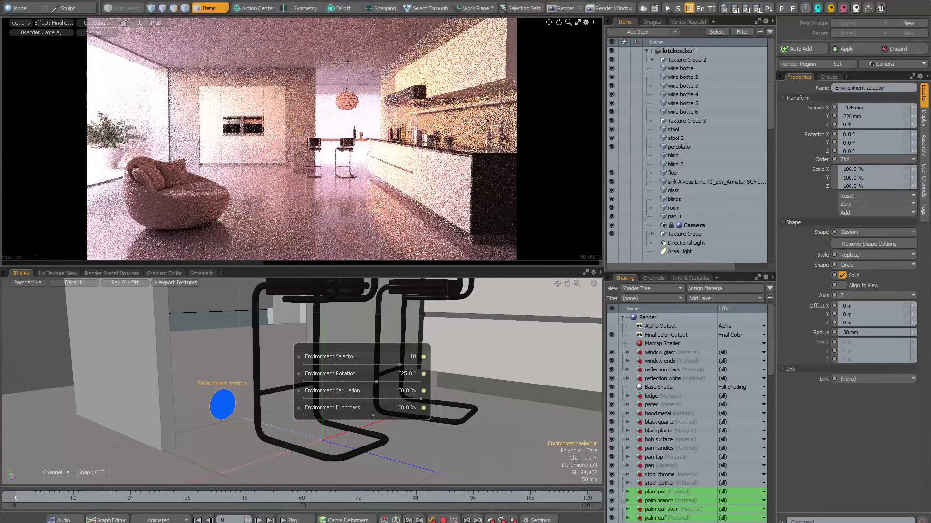
drag(476, 365, 531, 369)
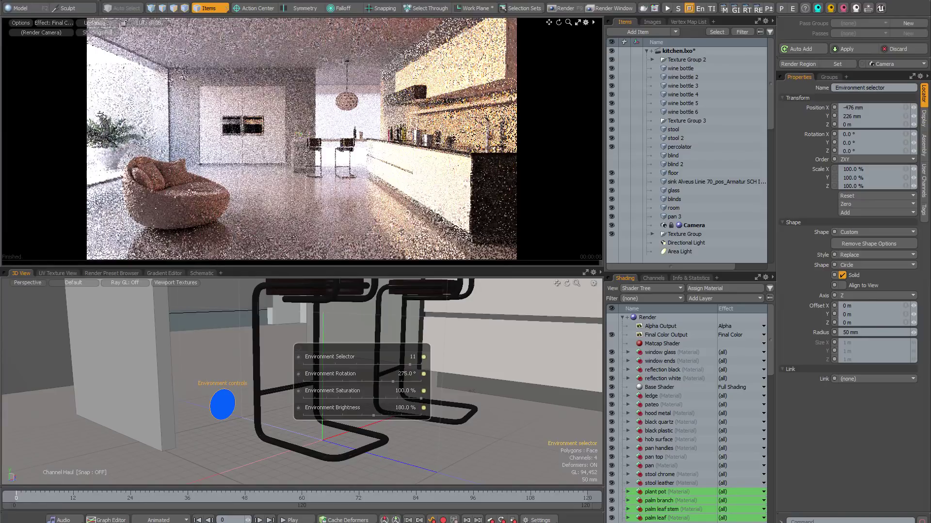
mouse_move(376, 382)
mouse_down()
mouse_move(392, 381)
mouse_move(348, 381)
mouse_move(384, 382)
mouse_up()
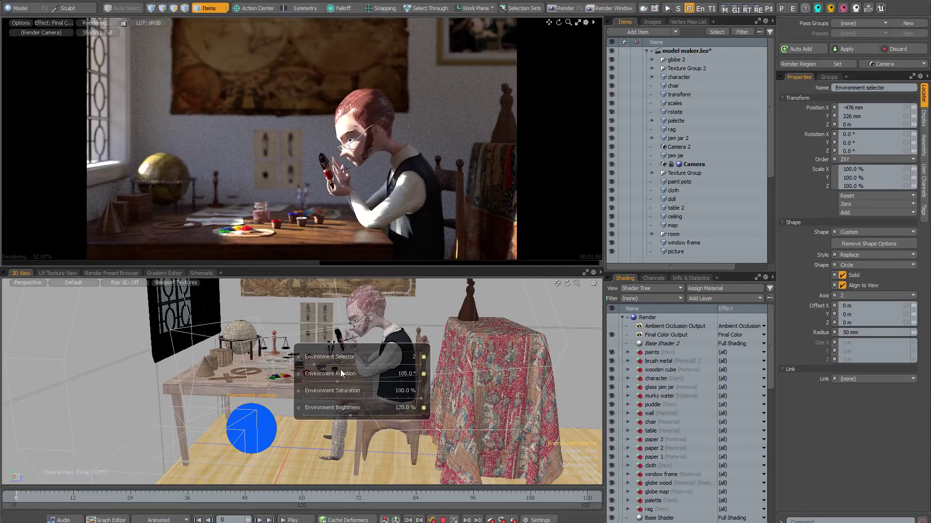
- Adjust environment 2's brightness on the model maker scene, bringing it back to 120%
drag(350, 415, 342, 415)
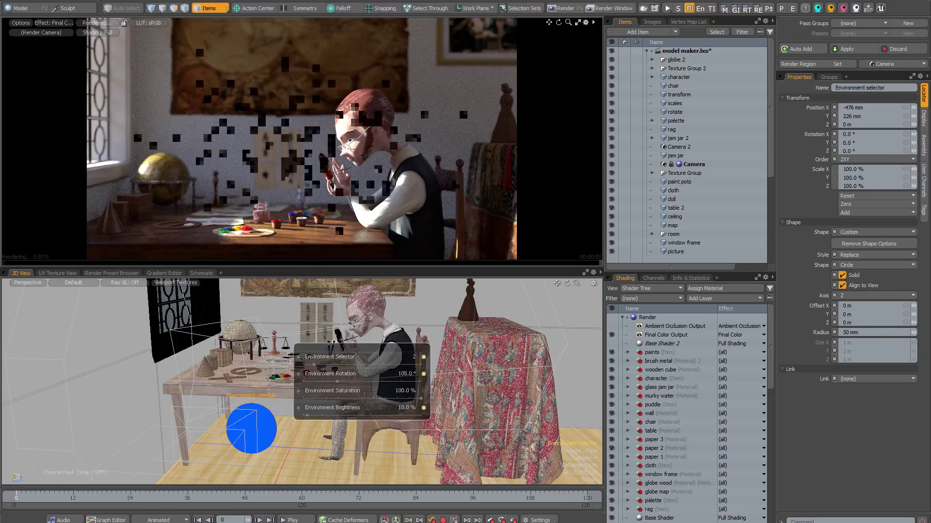
drag(306, 415, 324, 415)
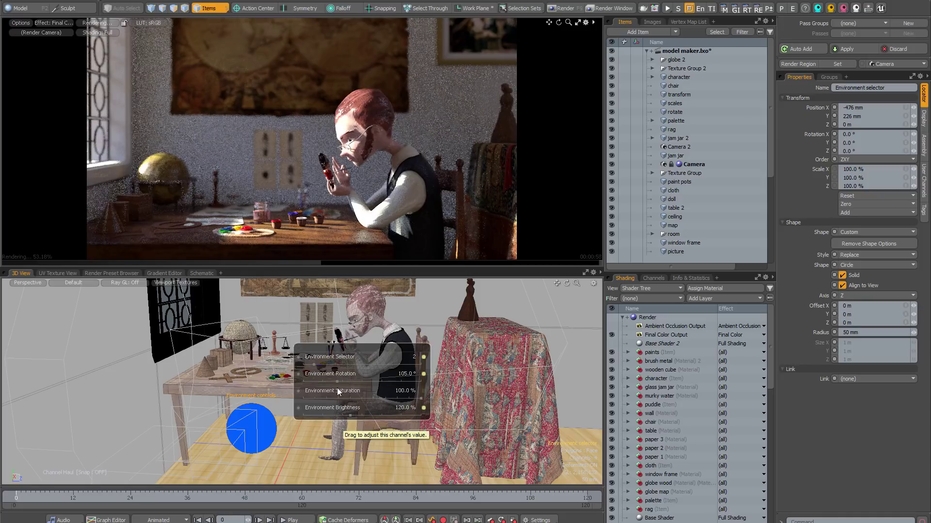
- Swing the model maker environment round, then enter an exact rotation of 148°
drag(339, 381, 352, 381)
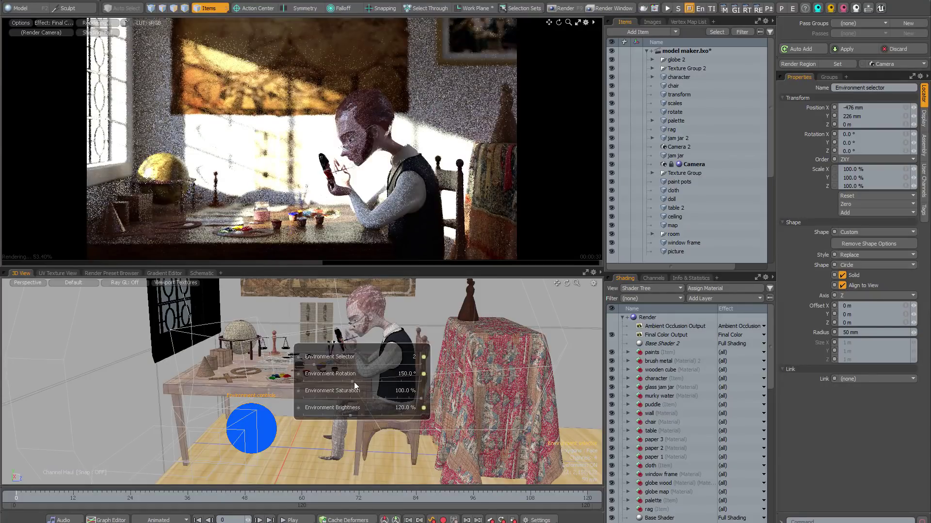
click(405, 376)
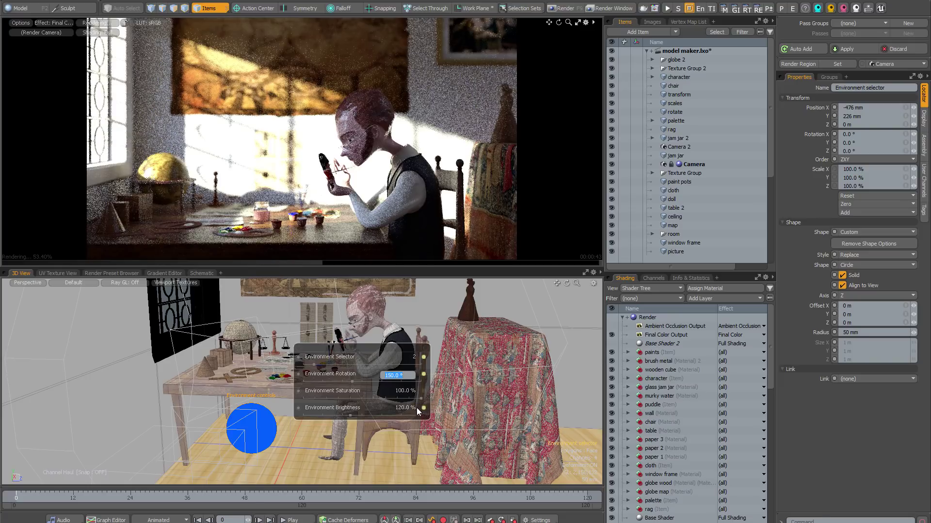
text(148)
key(Return)
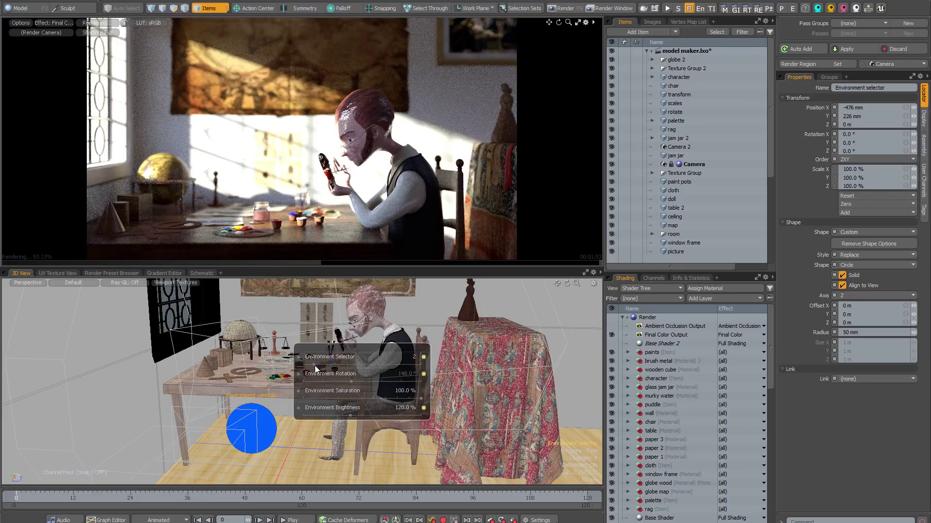
- Step through environments 4 to 11, ending on environment 11 at 175° rotation and 140% brightness
drag(315, 364, 346, 364)
click(350, 381)
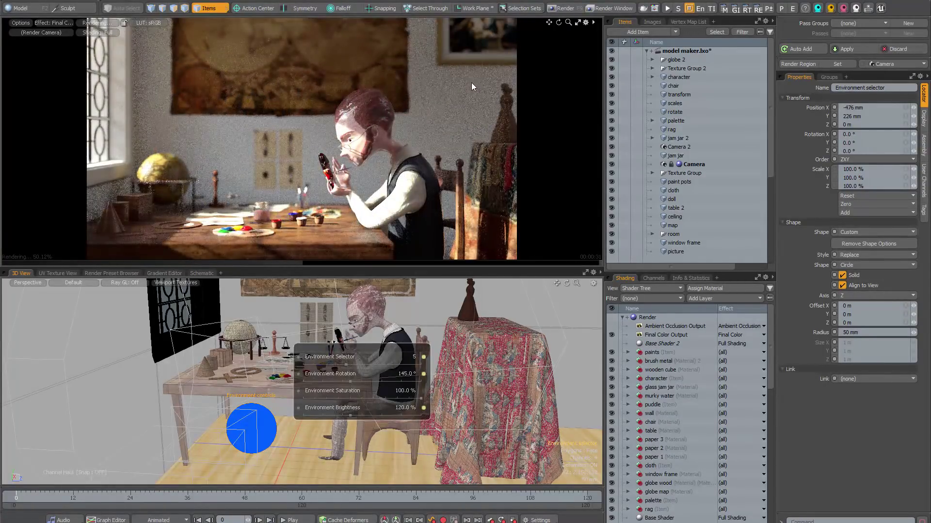
drag(345, 364, 357, 381)
drag(350, 415, 372, 415)
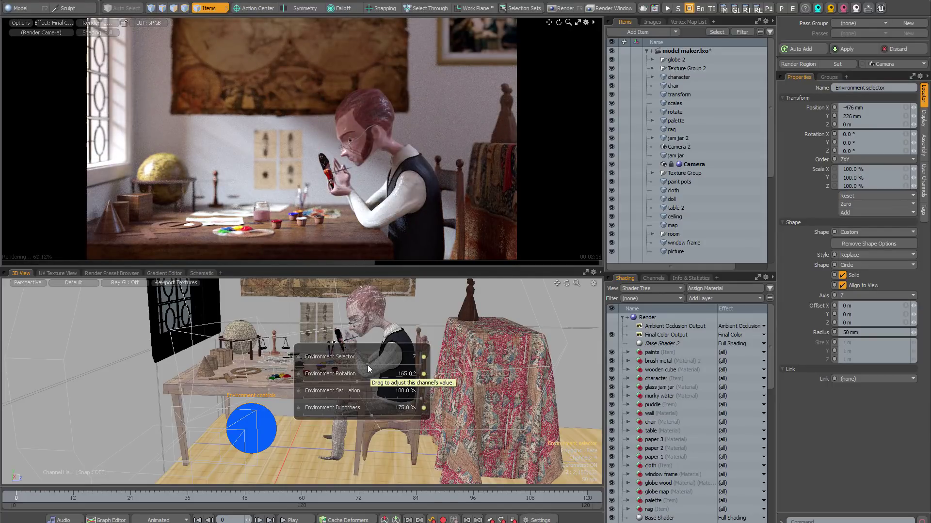
drag(367, 365, 334, 382)
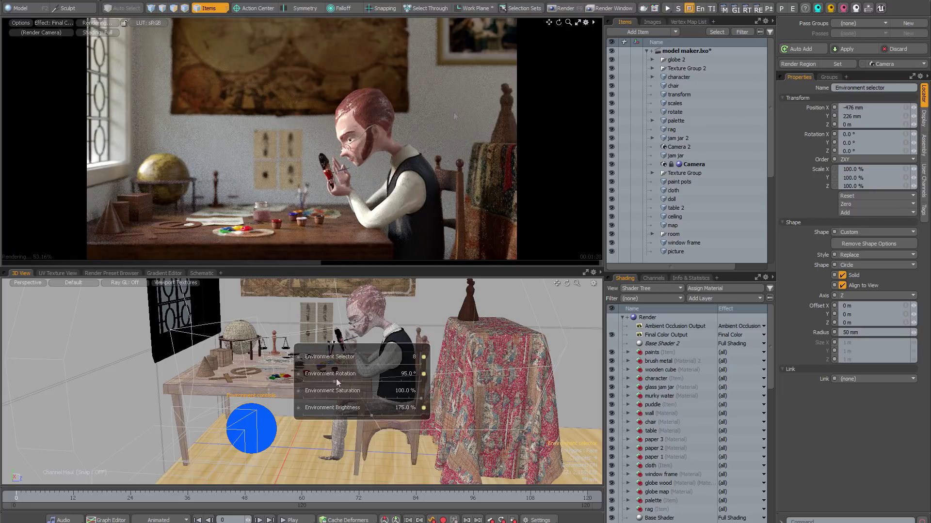
drag(336, 380, 364, 380)
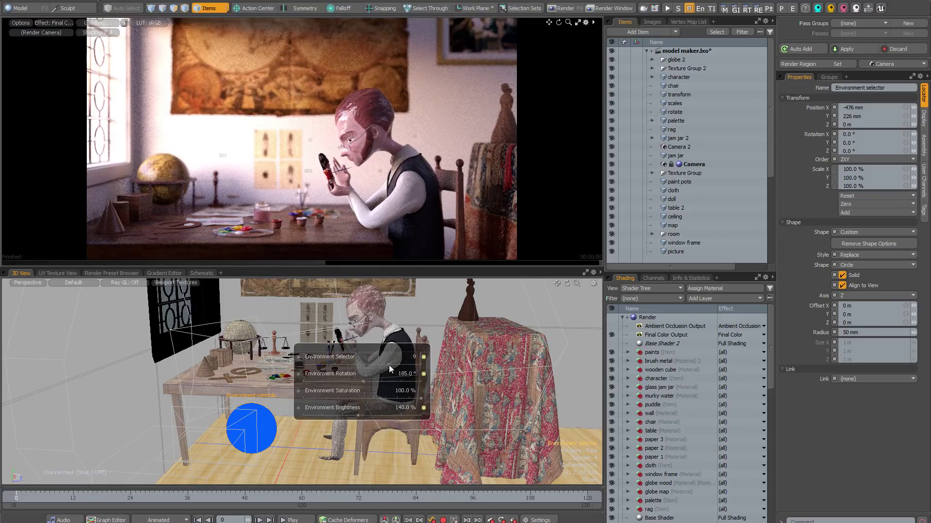
drag(388, 365, 360, 382)
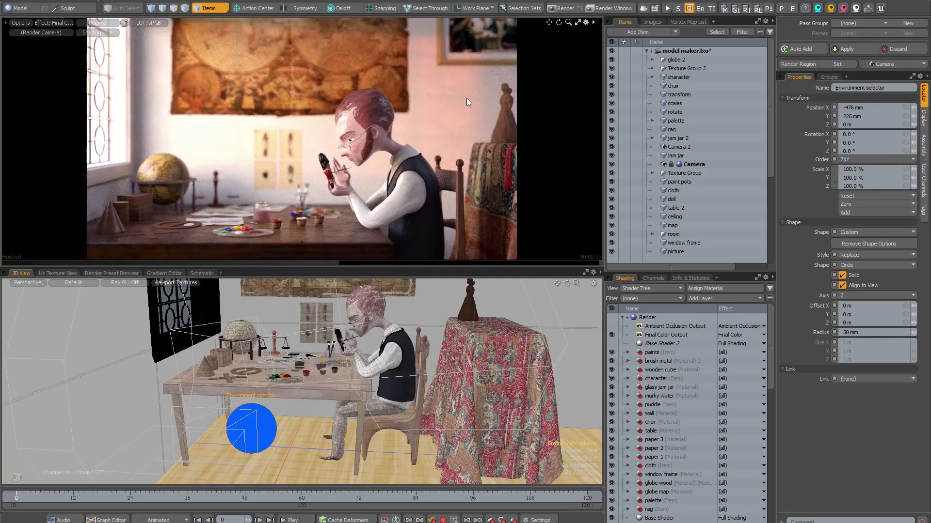